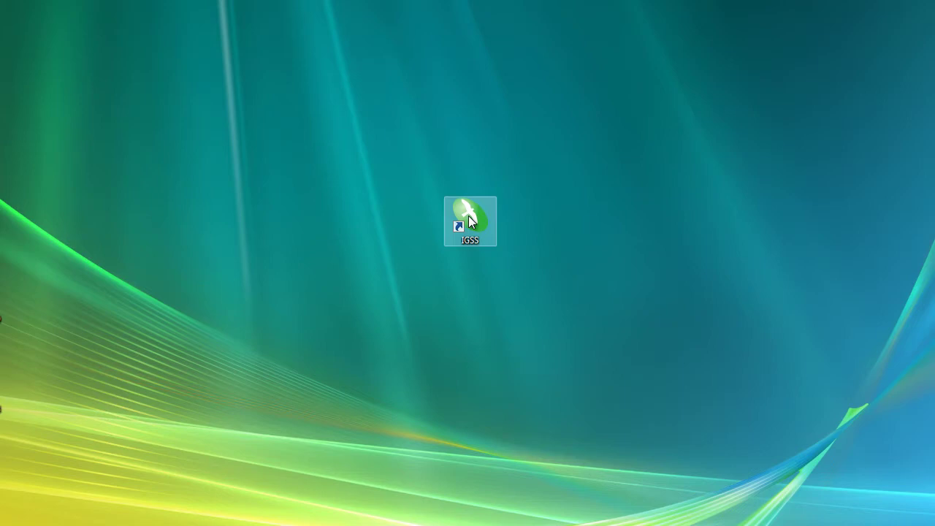
Step: Launch IGSS Master, show the Reports list and start the Demo system with simulated PLC communication
double_click(469, 224)
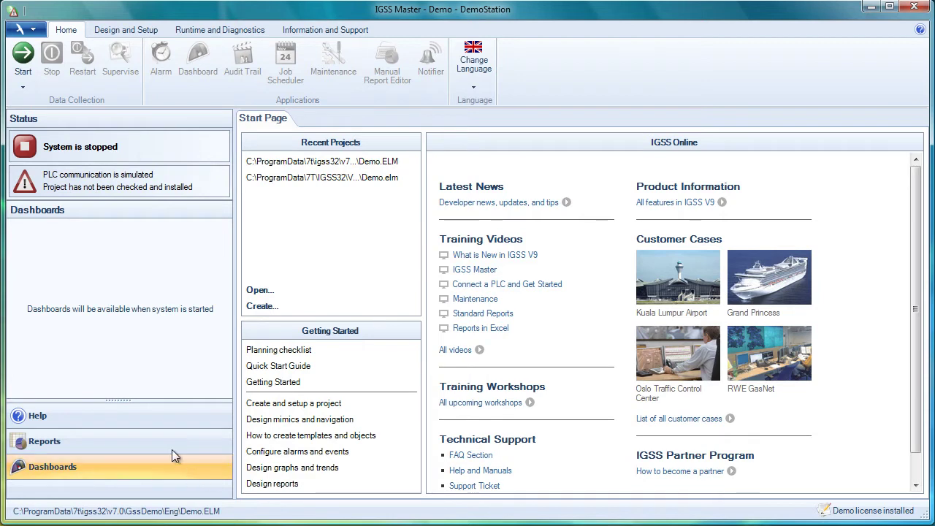
click(102, 448)
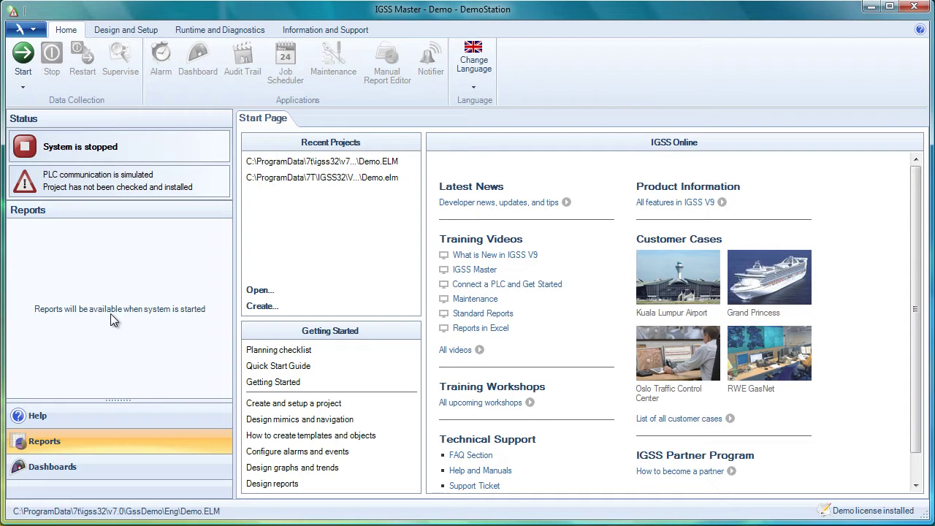
click(23, 61)
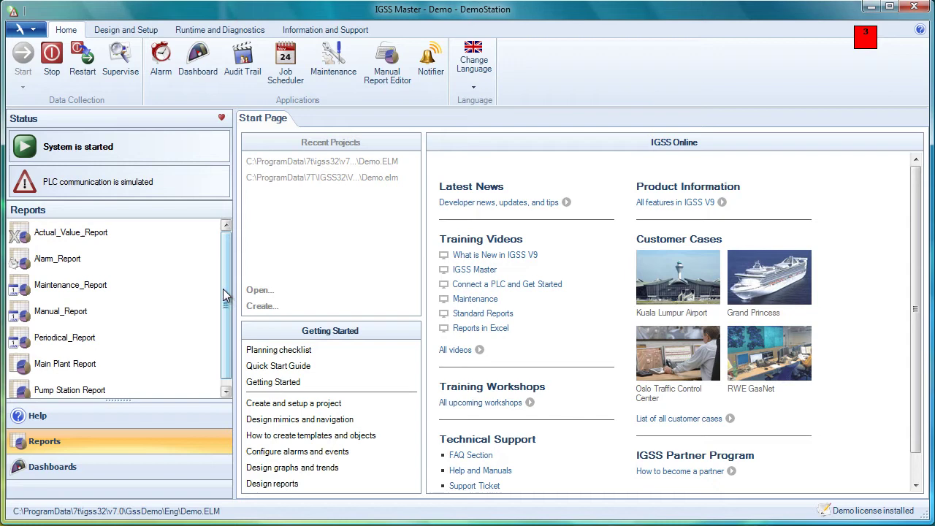
drag(224, 281, 227, 314)
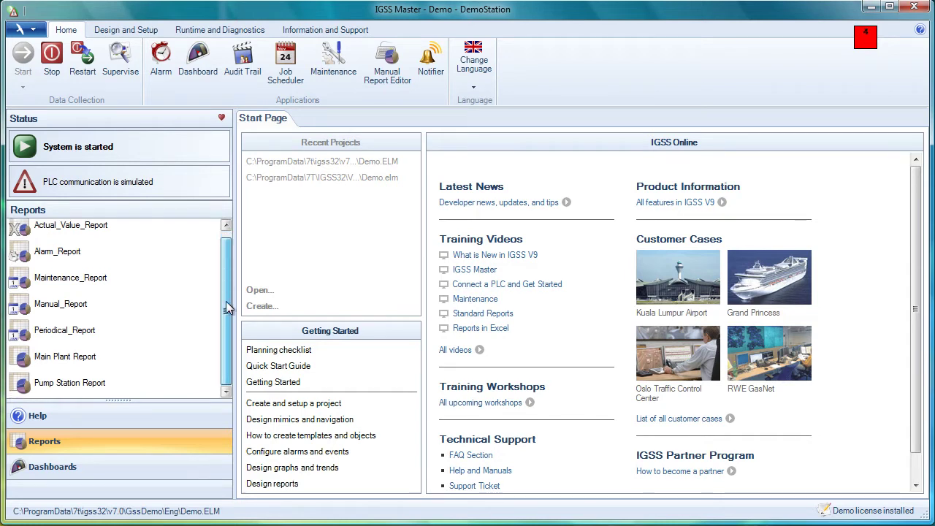
Step: Open the report generator for Periodical_Report and set the report date to 20-10-2010
double_click(81, 336)
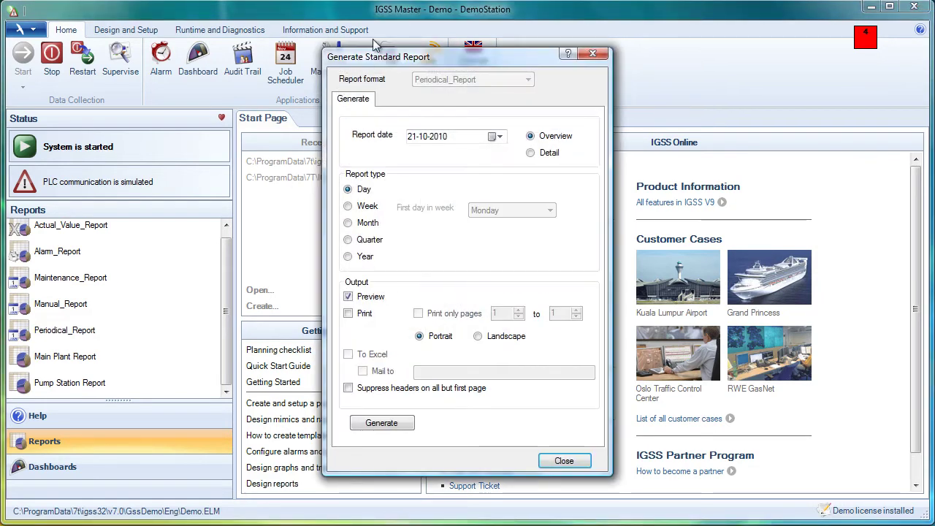
drag(450, 58, 462, 57)
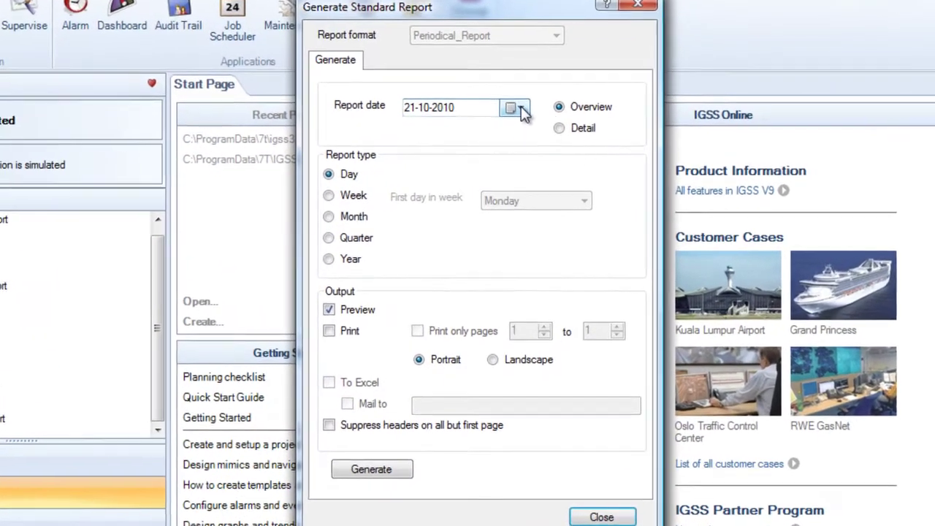
click(522, 108)
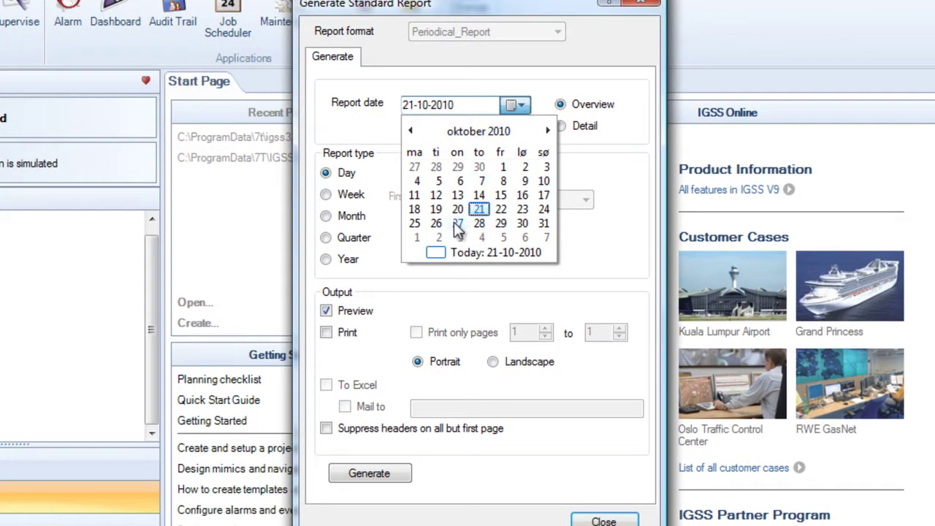
click(456, 211)
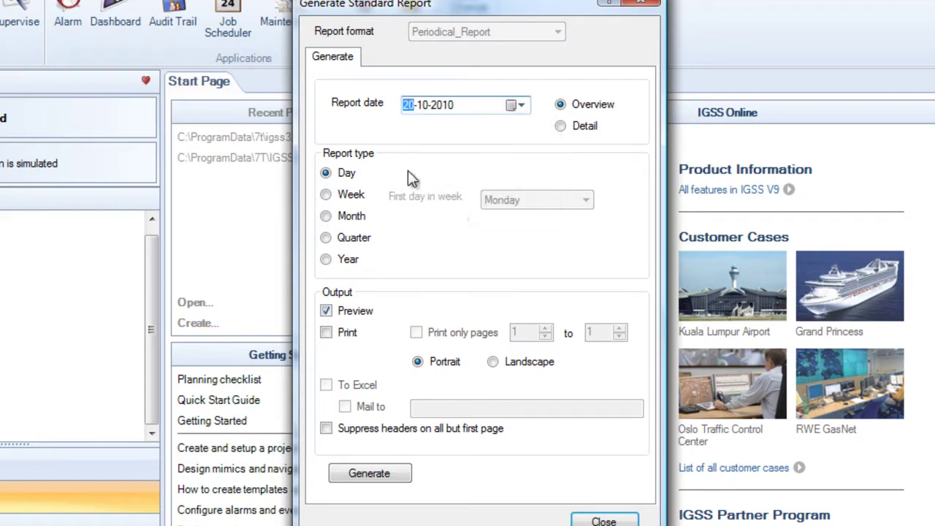
Step: Generate the Daily Report preview for 2010-10-20, read its all-zero figures, then close it
click(369, 474)
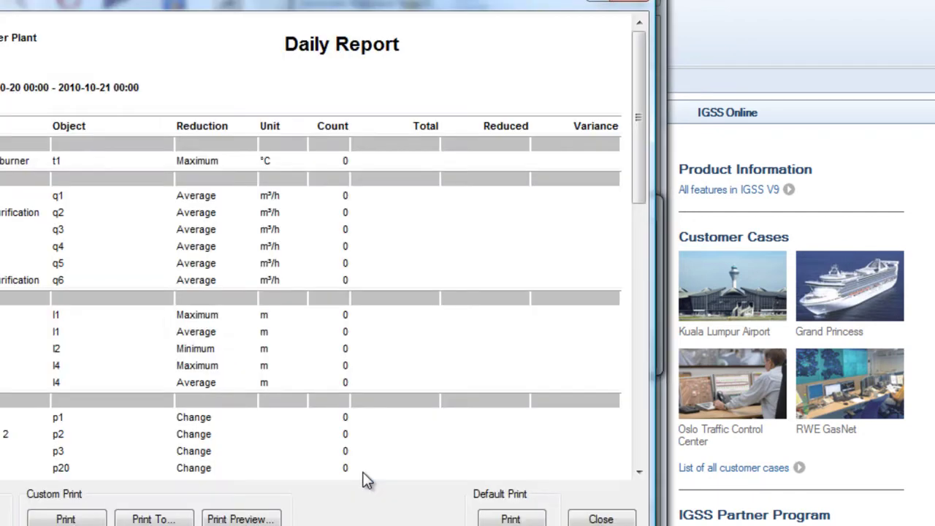
drag(417, 3, 634, 2)
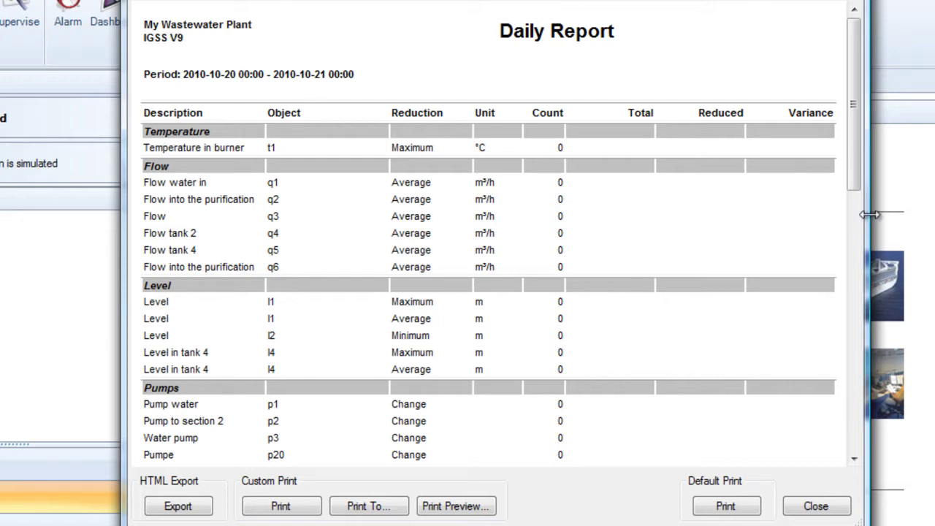
drag(863, 213, 912, 242)
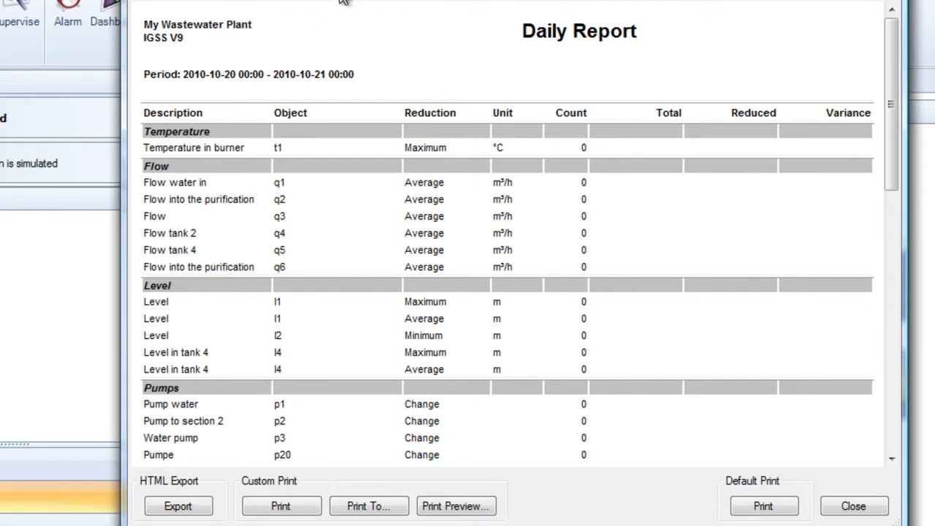
drag(340, 2, 317, 6)
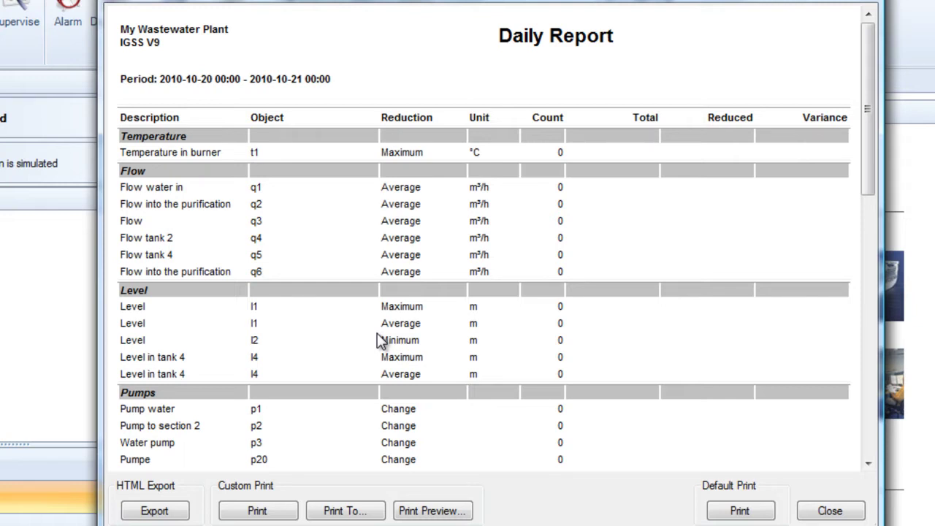
click(819, 515)
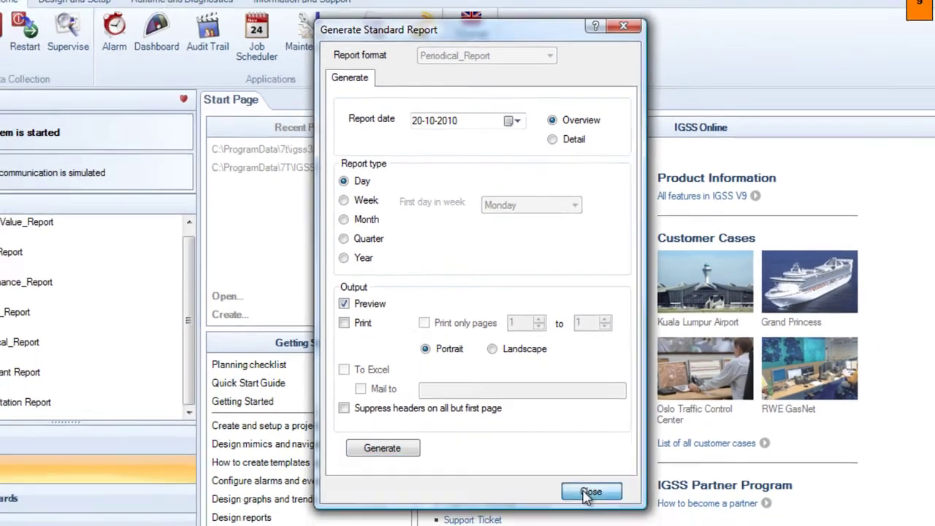
Step: Close Generate Standard Report and launch the Definition module on the Demo.elm project
click(605, 520)
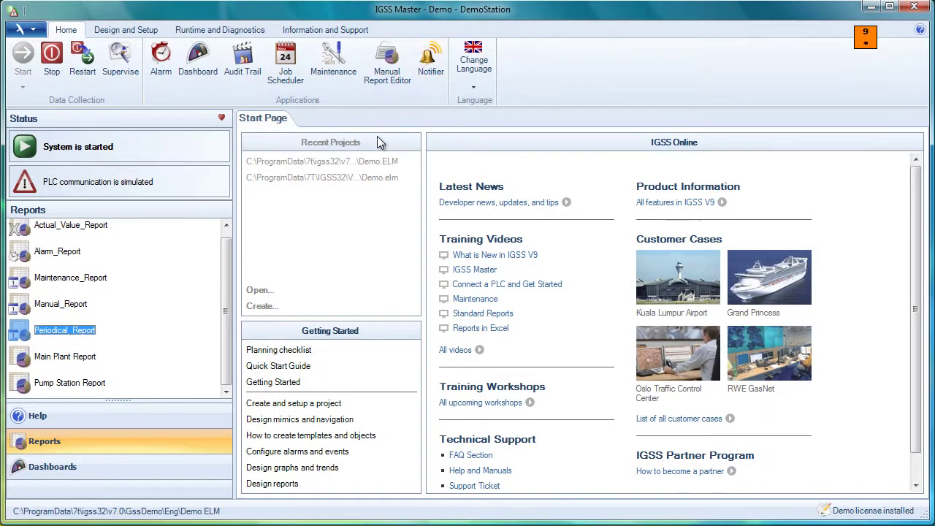
click(111, 35)
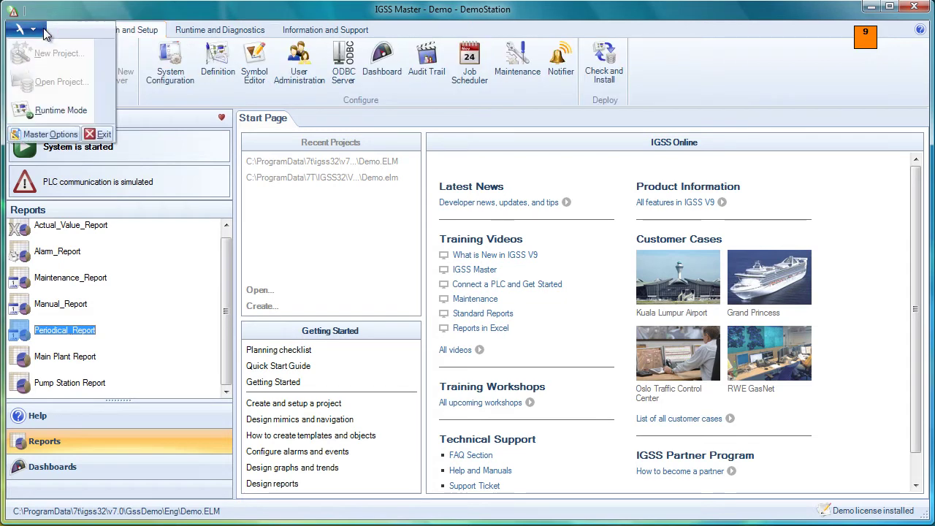
click(141, 41)
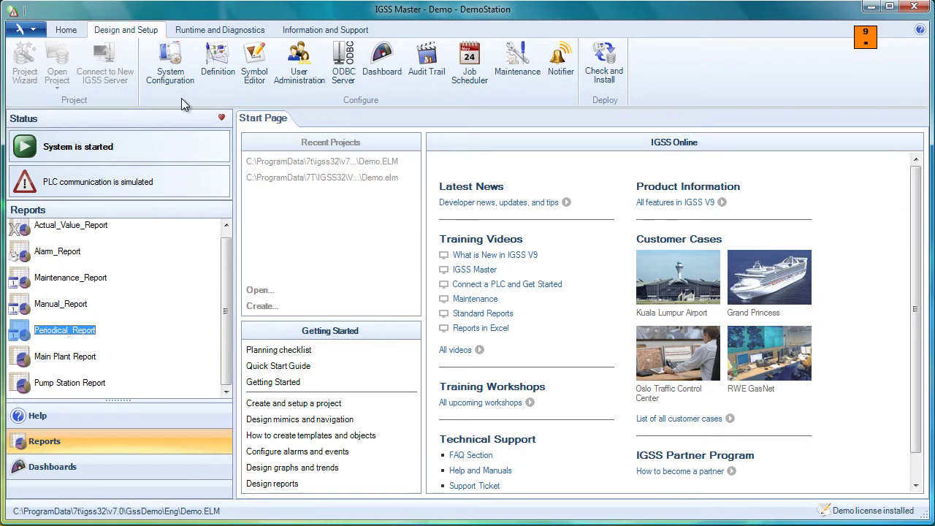
click(215, 70)
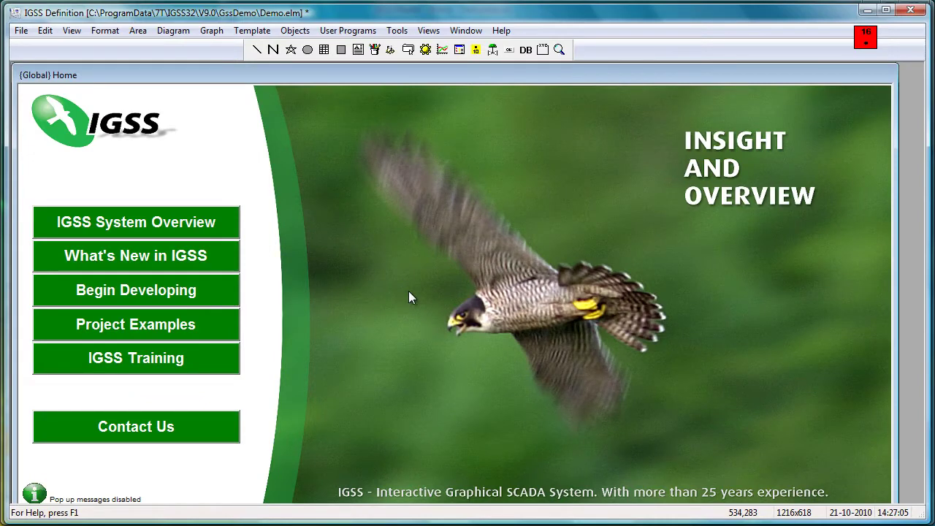
Step: Open the Report Formats dialog and arrange its window and tree pane
click(44, 31)
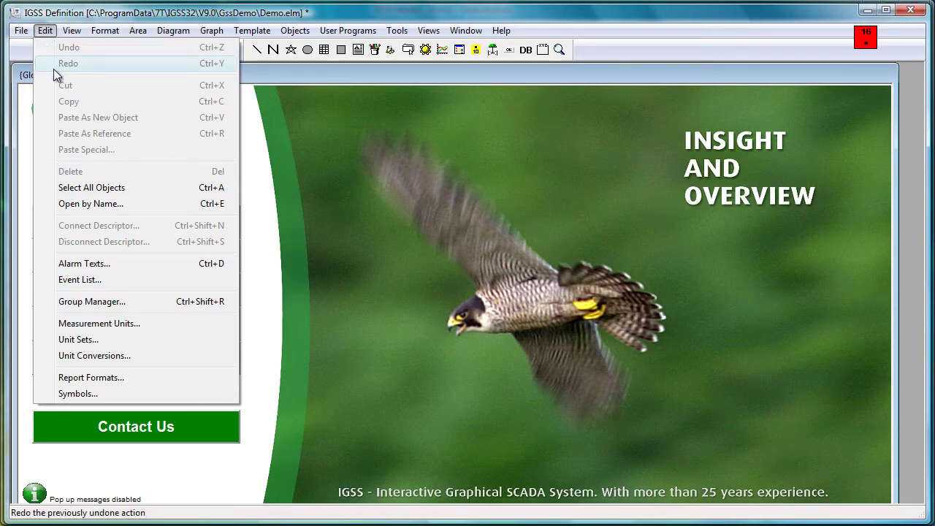
click(121, 379)
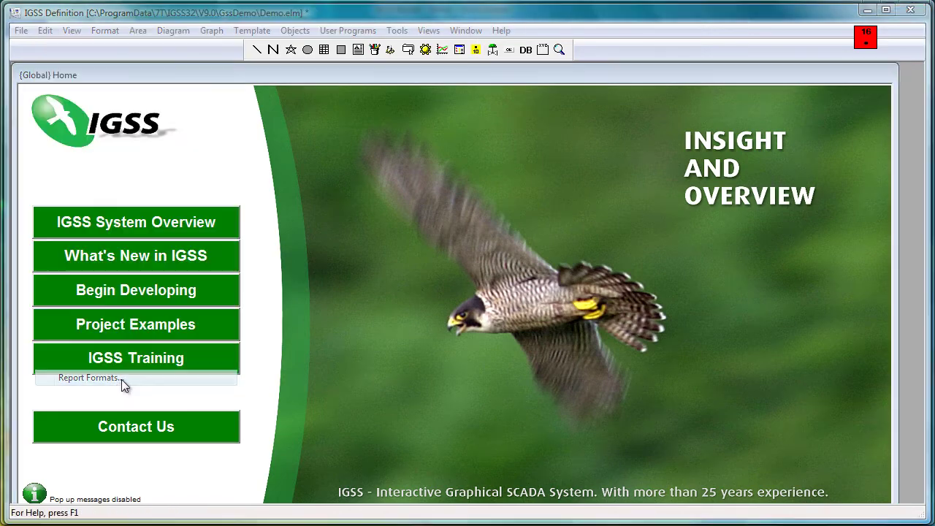
drag(280, 202, 588, 60)
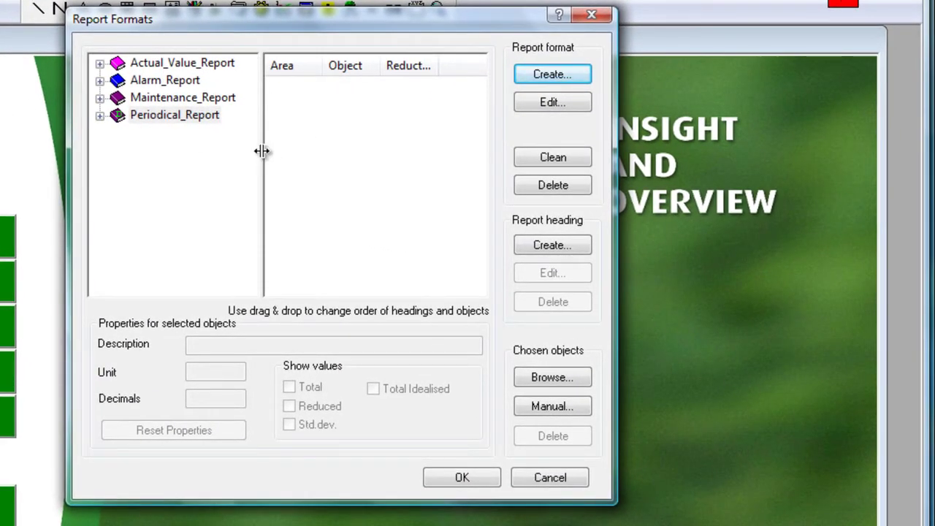
drag(261, 151, 271, 153)
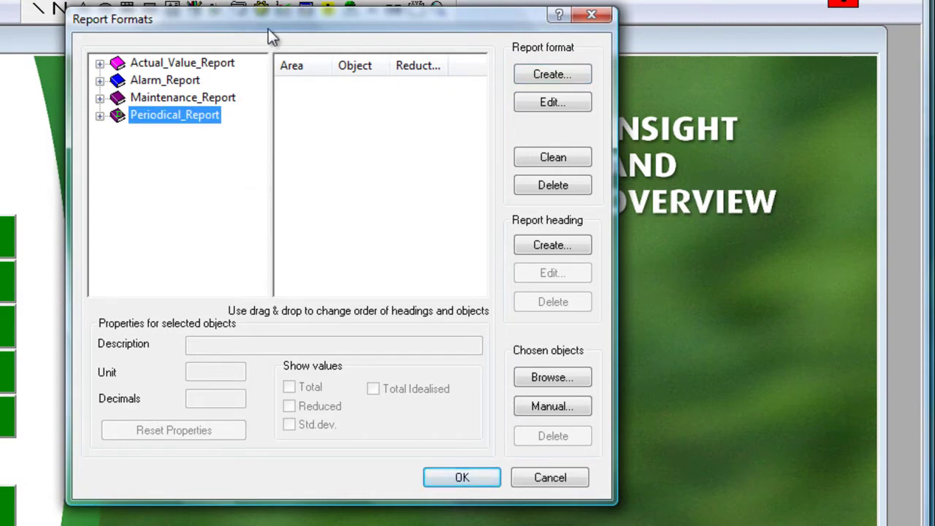
drag(268, 35, 255, 66)
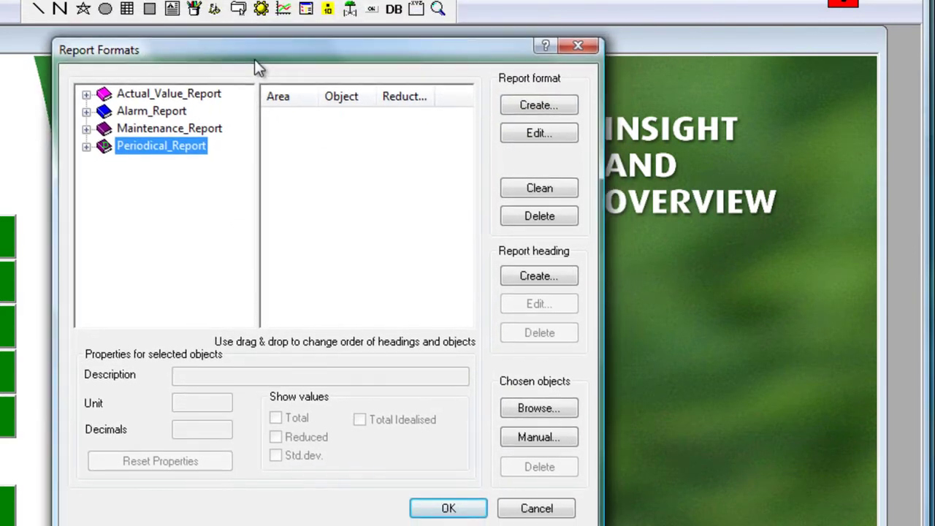
Step: Expand Periodical_Report, inspect its Flow, Pumps and Valves headings, and widen the Reduction column
click(86, 149)
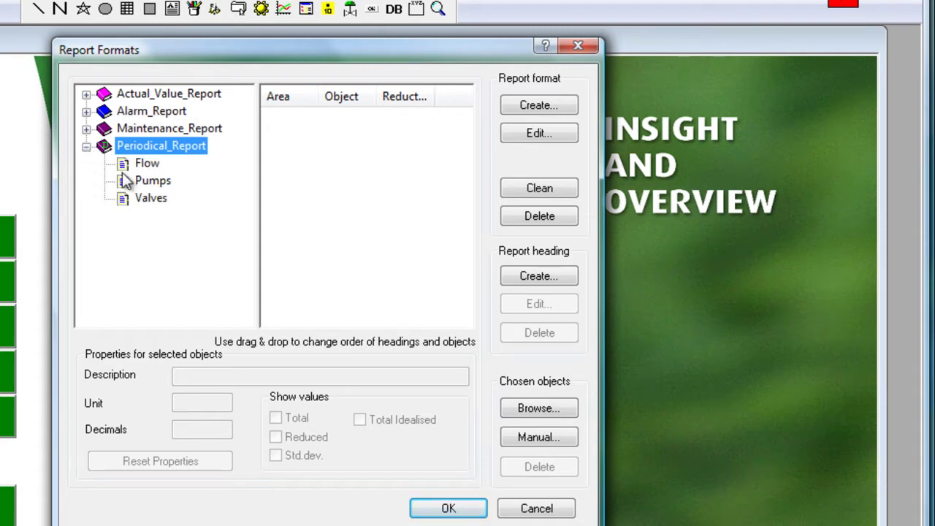
click(149, 165)
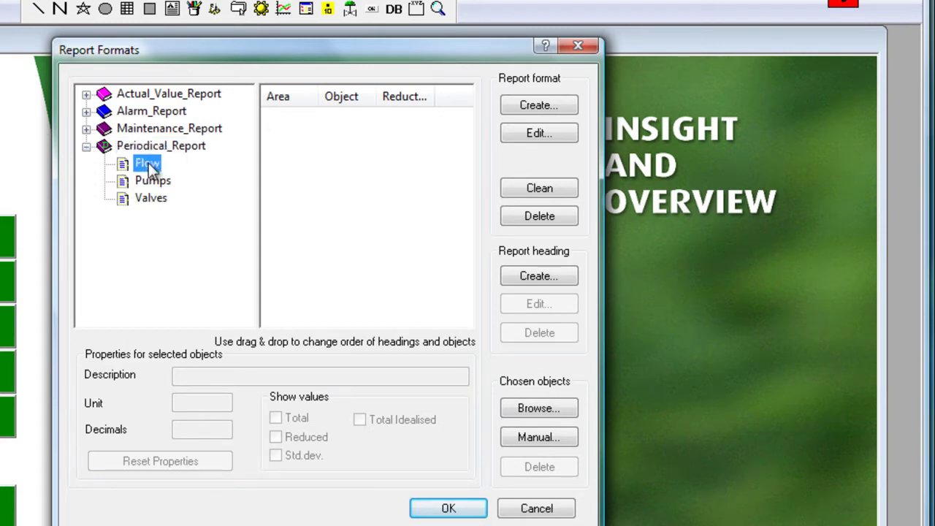
click(141, 181)
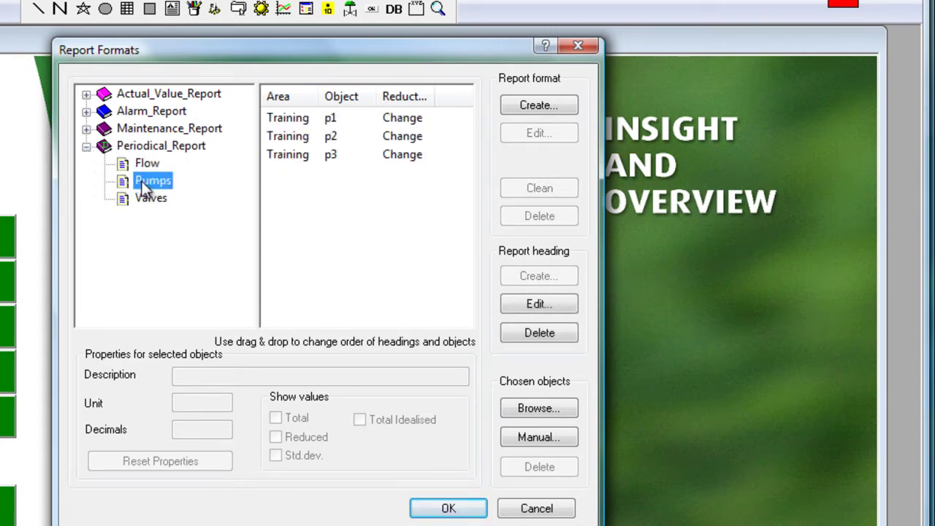
click(145, 199)
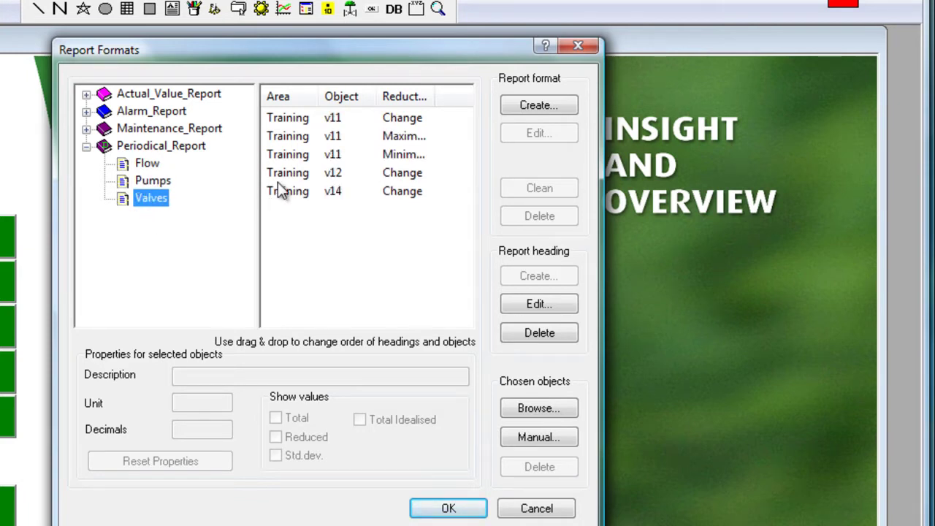
drag(261, 163, 246, 165)
double_click(425, 97)
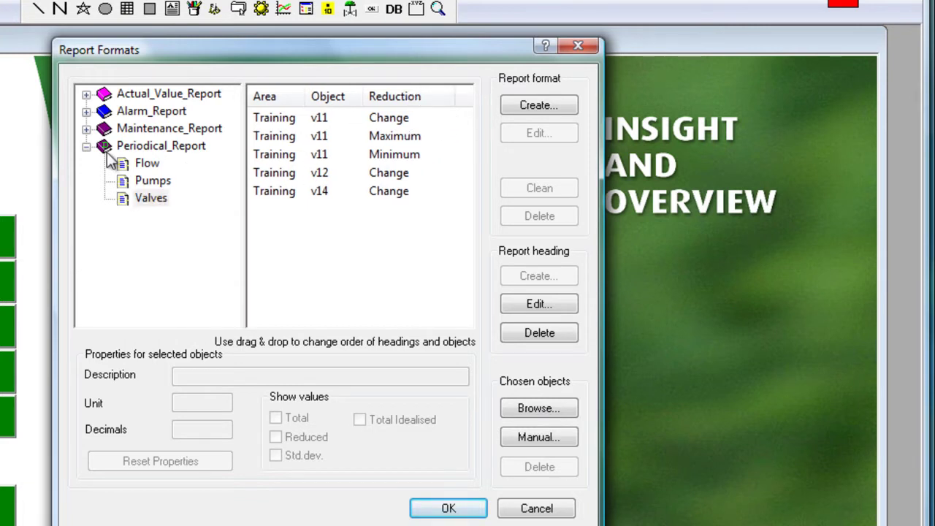
Step: Create a new report format named 'Production Line'
click(86, 147)
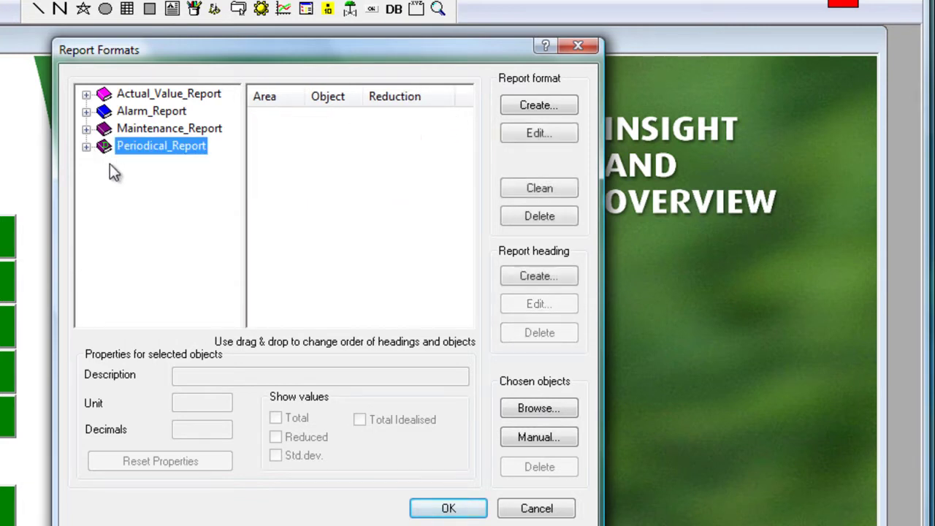
click(537, 106)
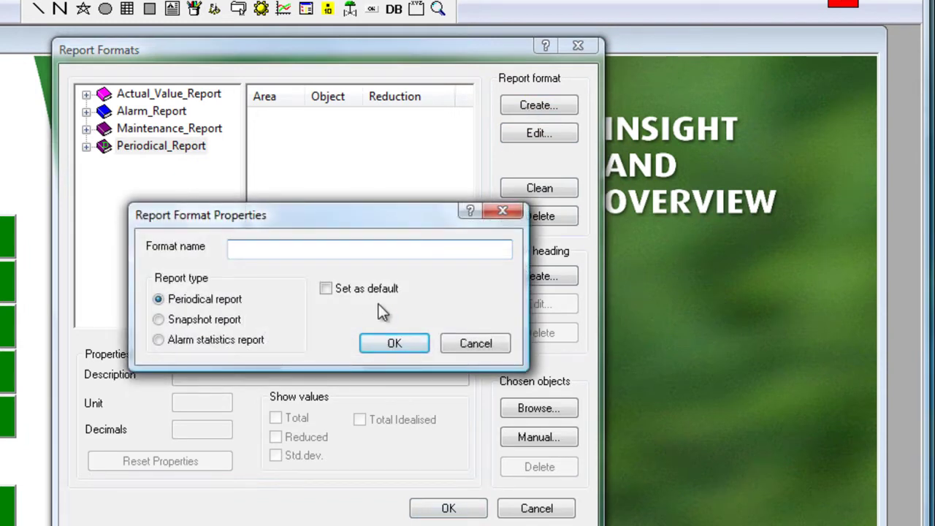
text(Production Line)
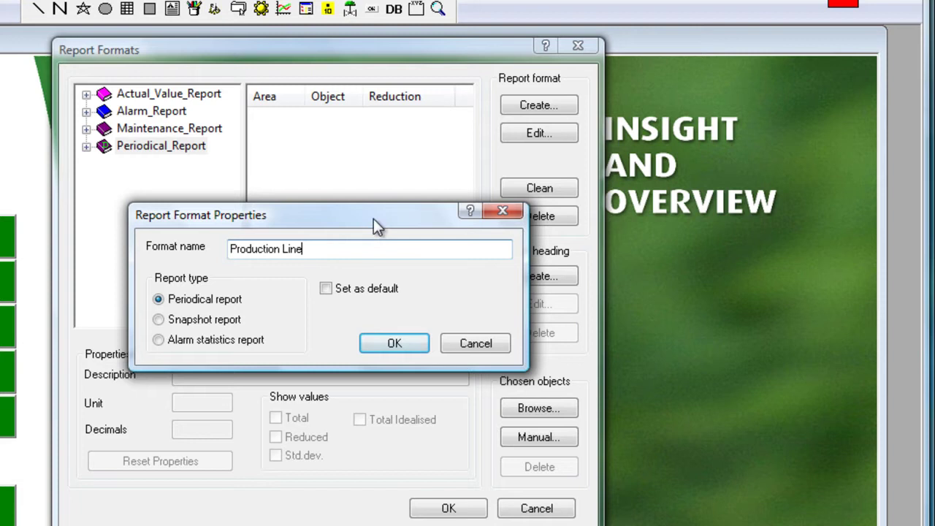
drag(378, 217, 383, 229)
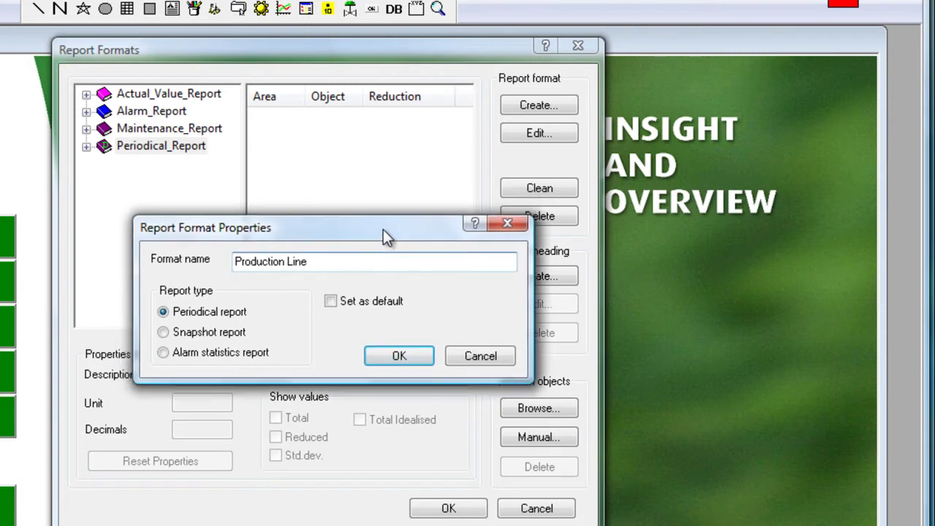
click(395, 356)
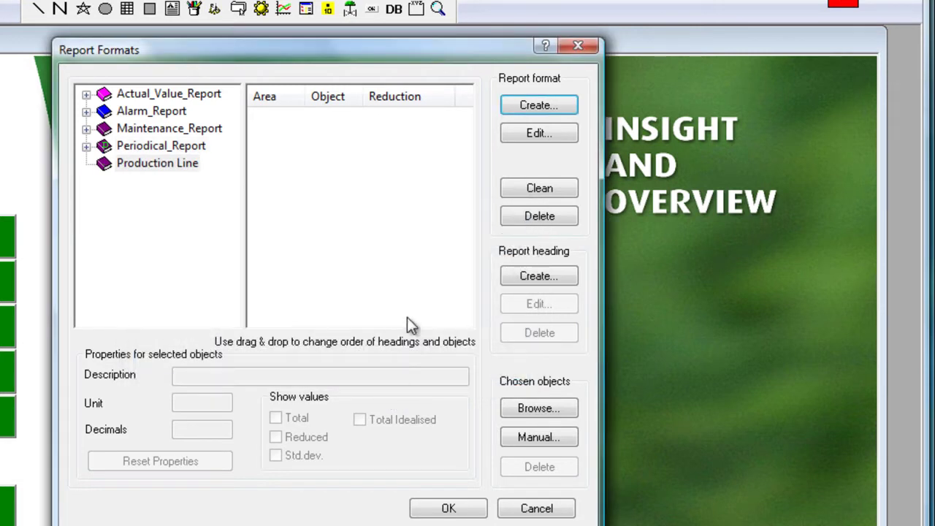
Step: Add the headings 'Motors' and 'Pumps' to the Production Line format
click(151, 165)
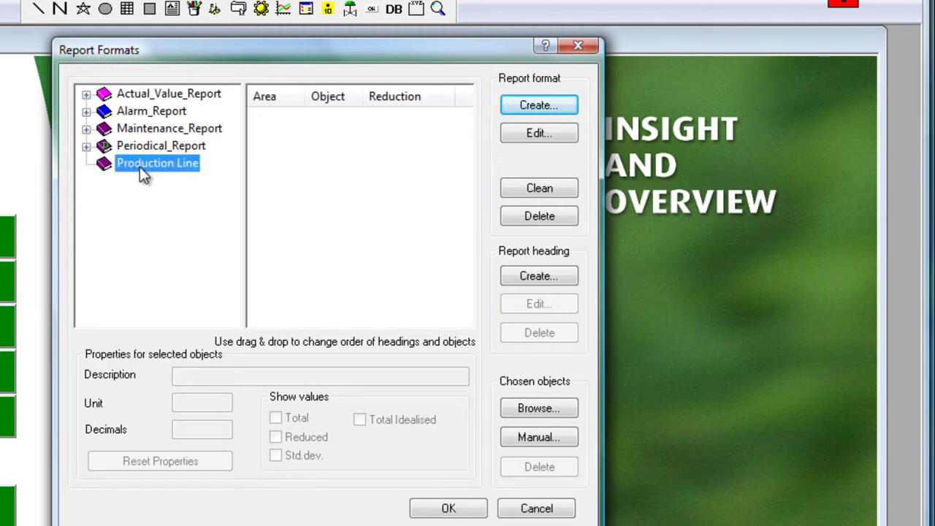
click(534, 277)
text(Motors)
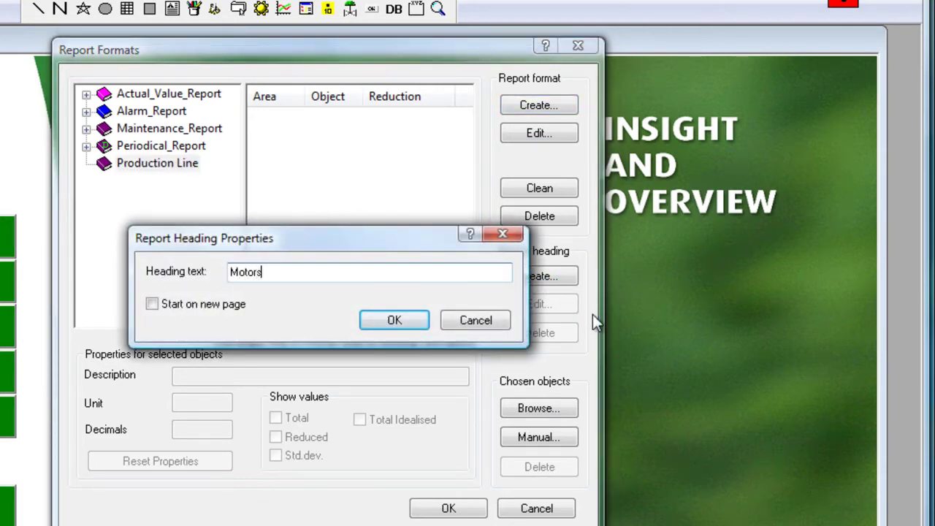
key(Return)
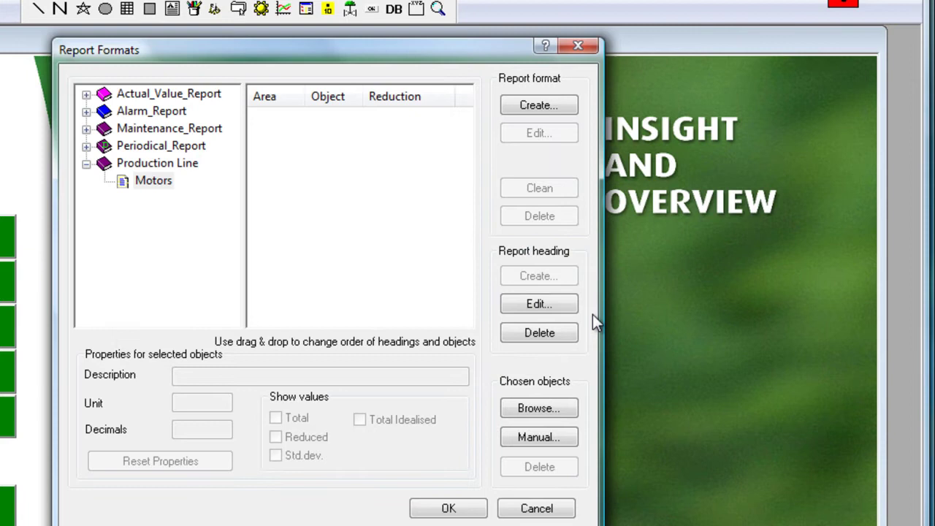
click(154, 165)
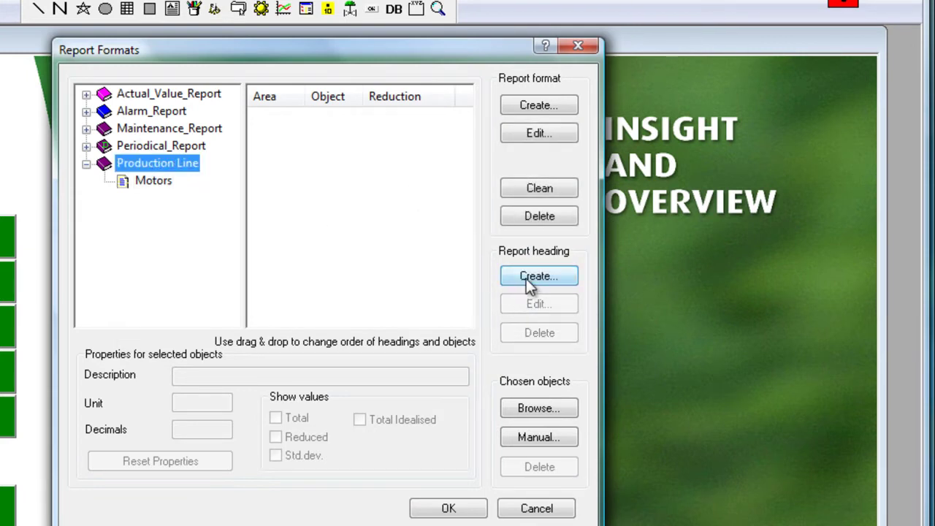
click(526, 278)
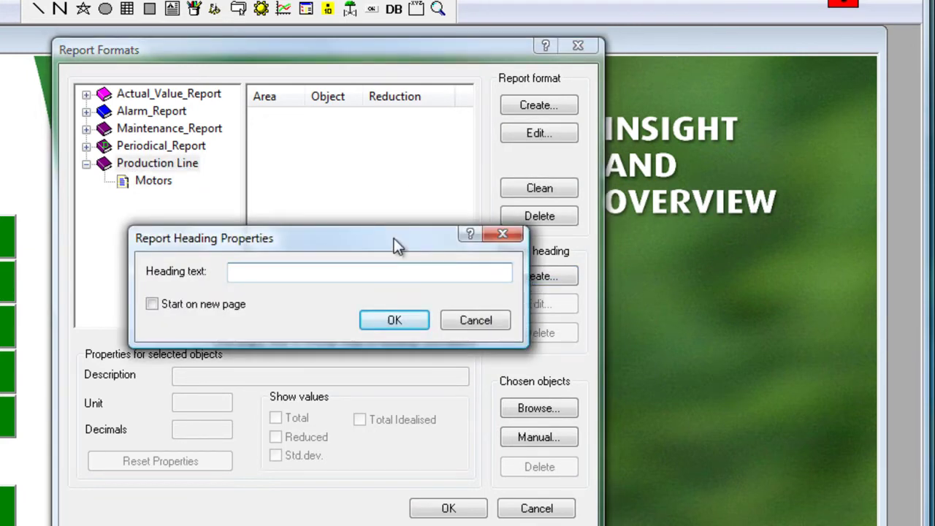
text(PU)
key(BackSpace)
text(umps)
key(Return)
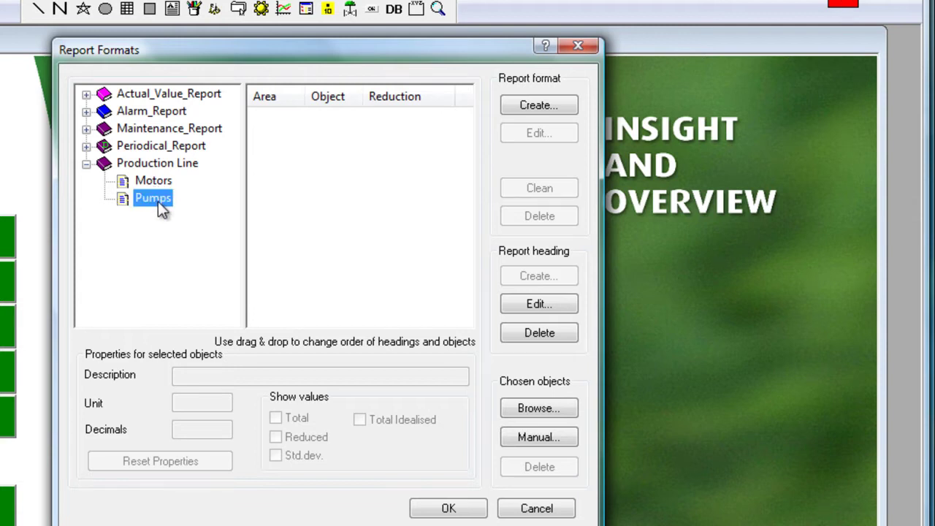
drag(306, 49, 19, 30)
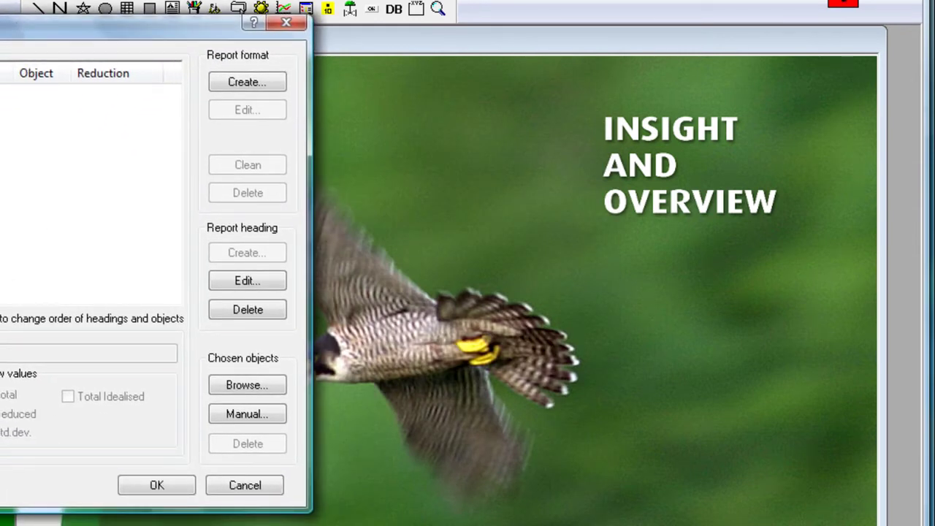
Step: From the Object Browser, drag Training objects p1, p2, p3, p5 and p6 onto the Pumps heading
click(233, 386)
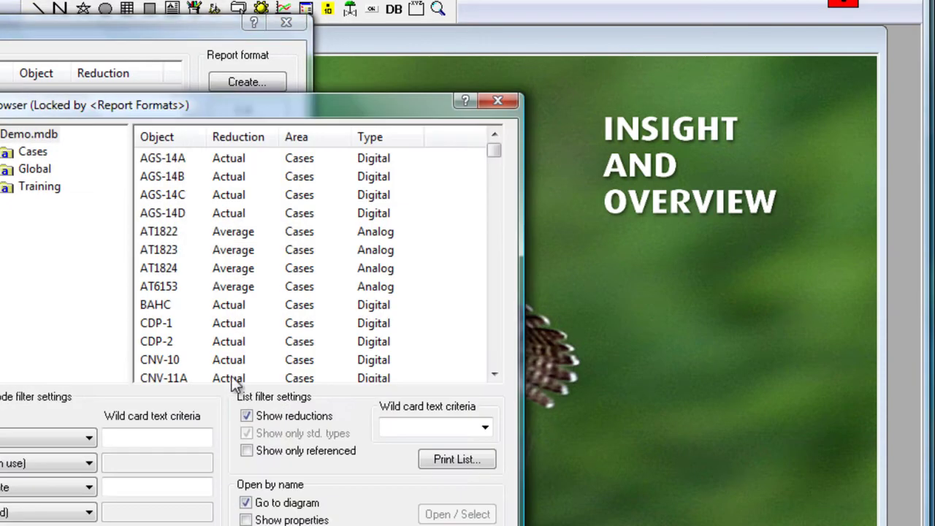
drag(209, 105, 558, 13)
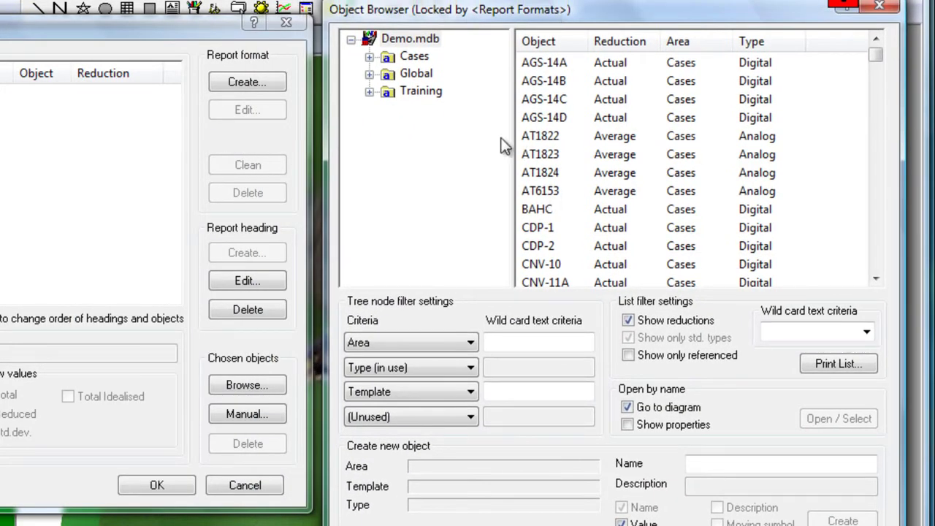
click(541, 175)
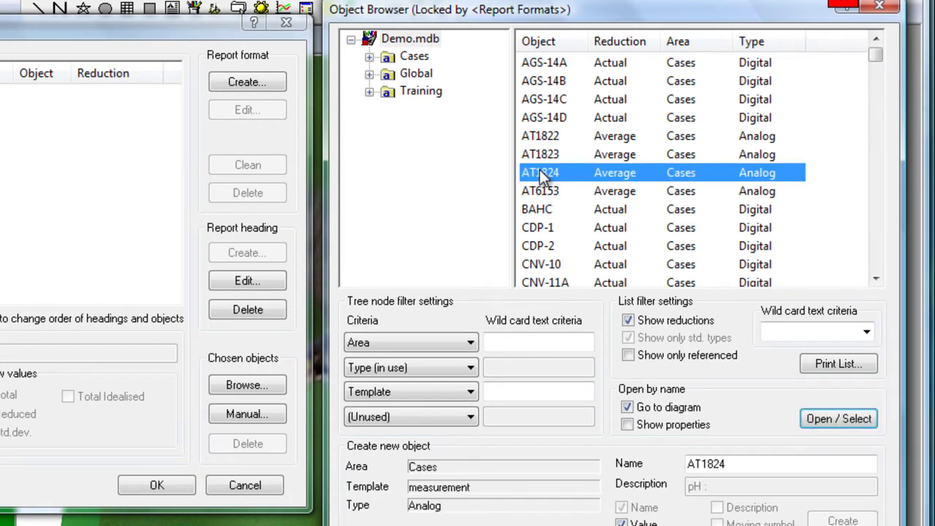
key(p)
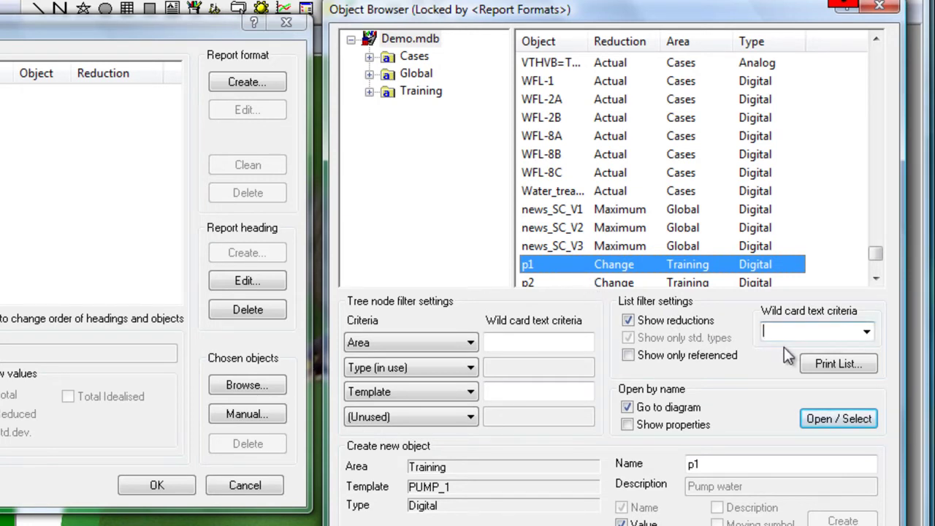
click(831, 331)
text(p)
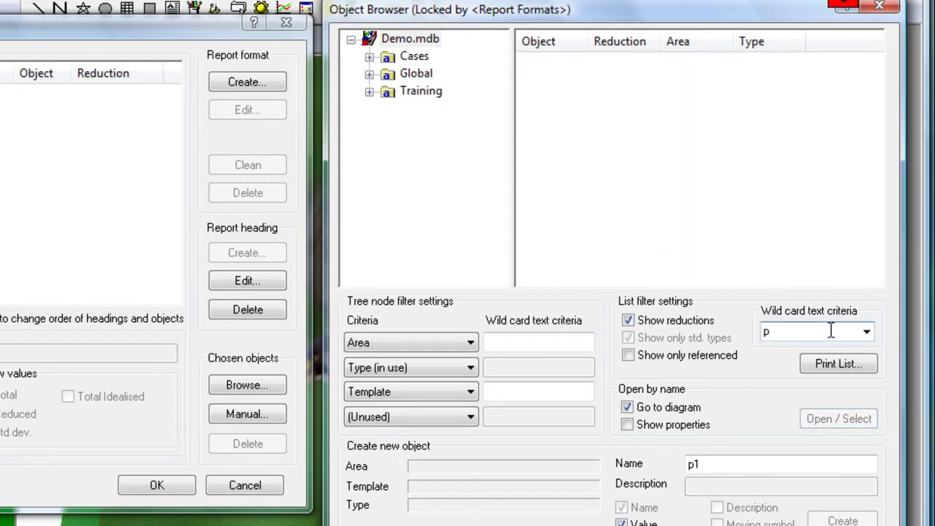
text(1)
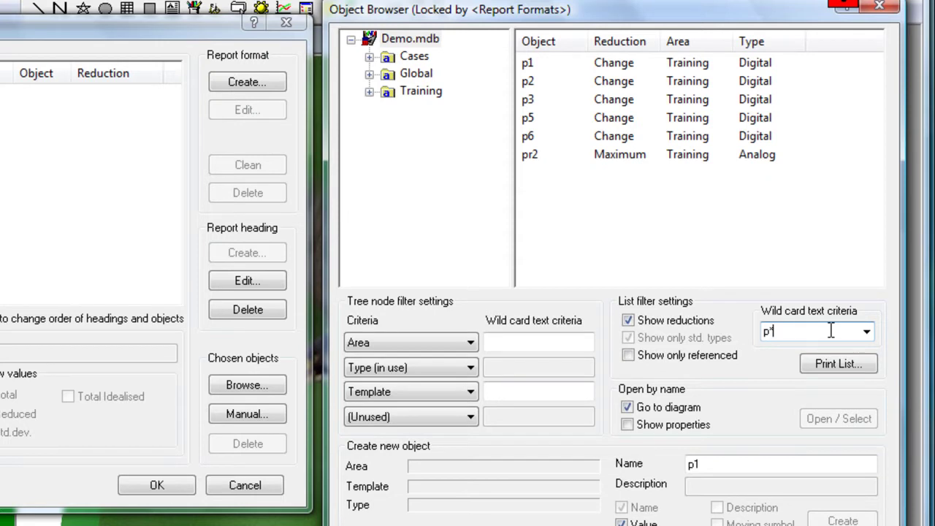
click(537, 64)
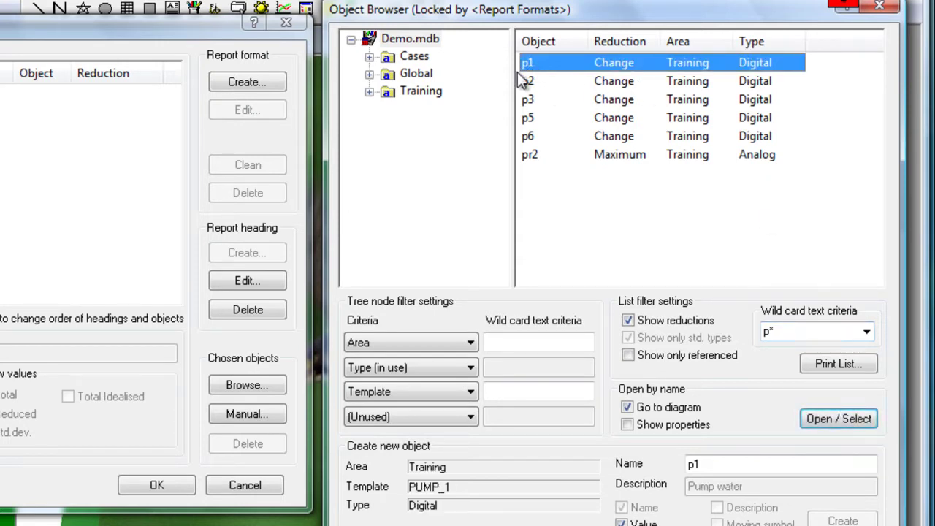
shift+click(530, 138)
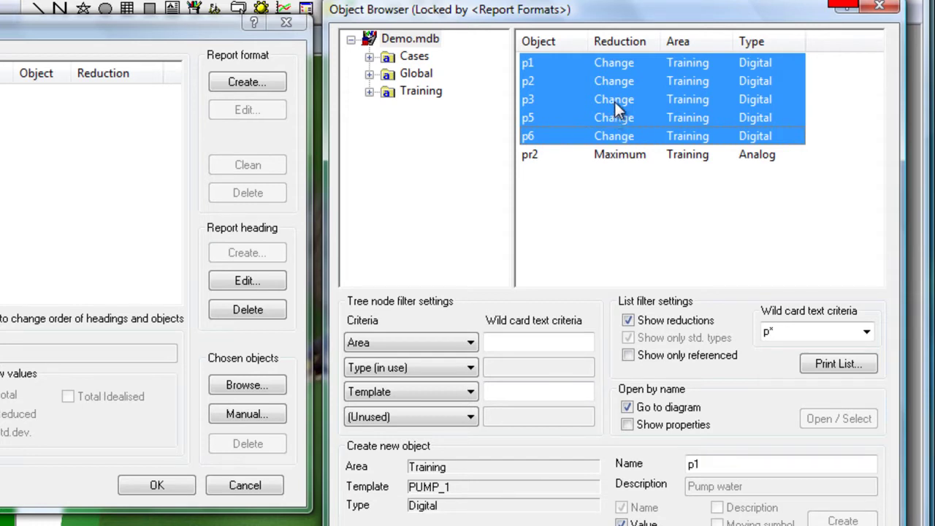
drag(614, 102, 6, 207)
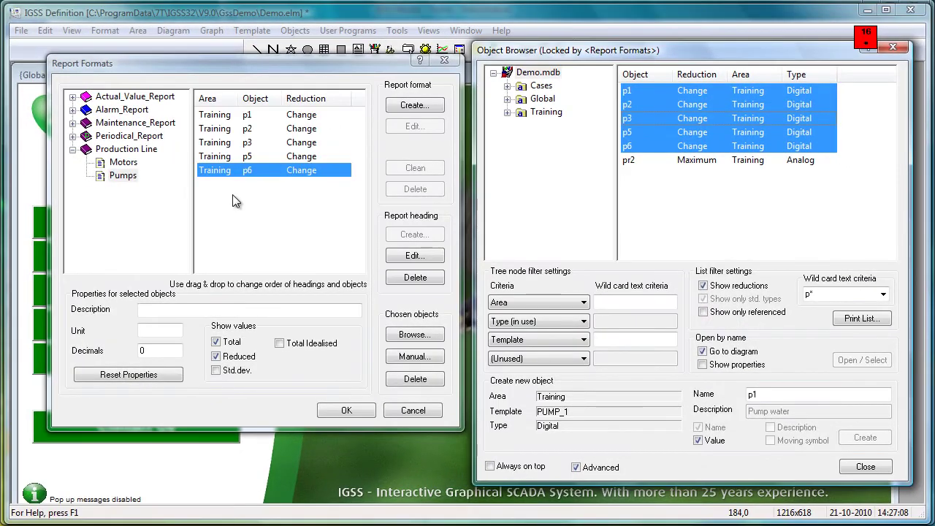
Step: Select the Motors heading and open the Object Browser at the M objects
click(129, 164)
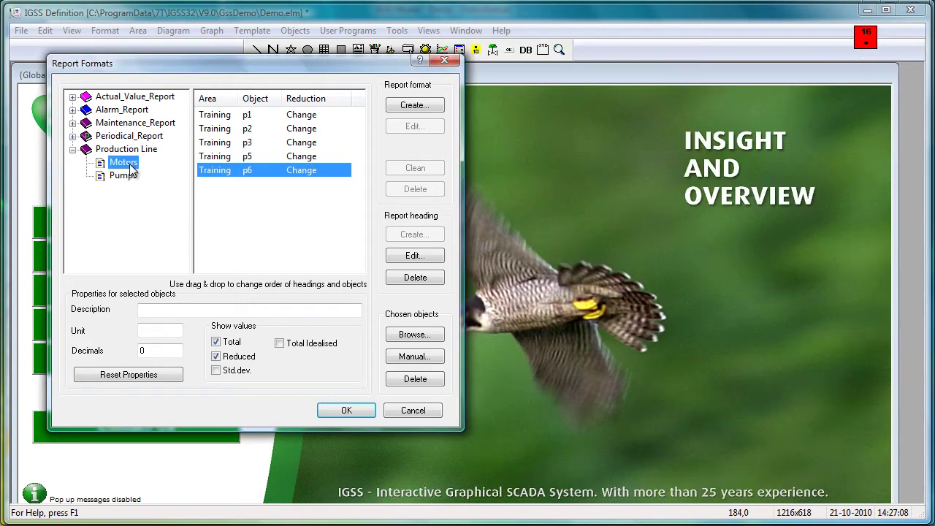
click(415, 335)
drag(446, 121, 718, 43)
click(646, 150)
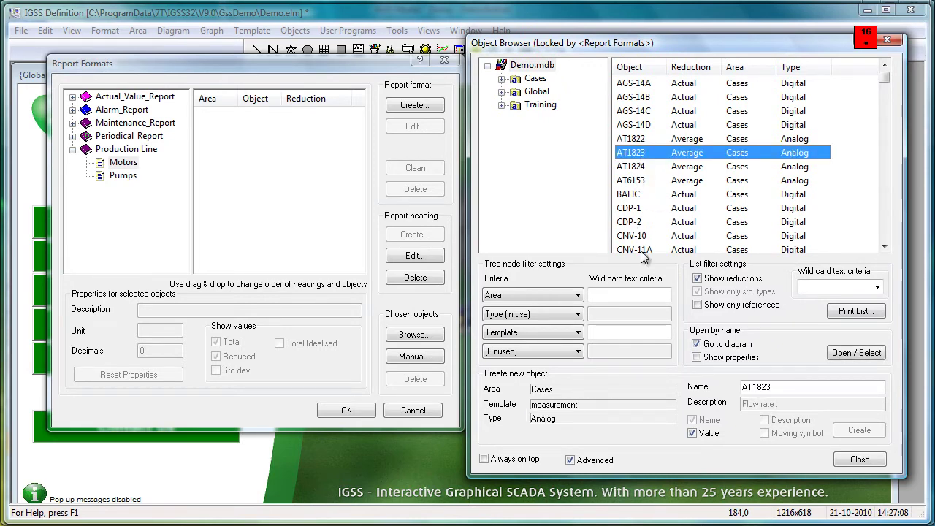
key(m)
Step: Locate PST-007-P1-Power and drag its Minimum and Maximum values onto the Motors heading
scroll(641, 253, down, 4)
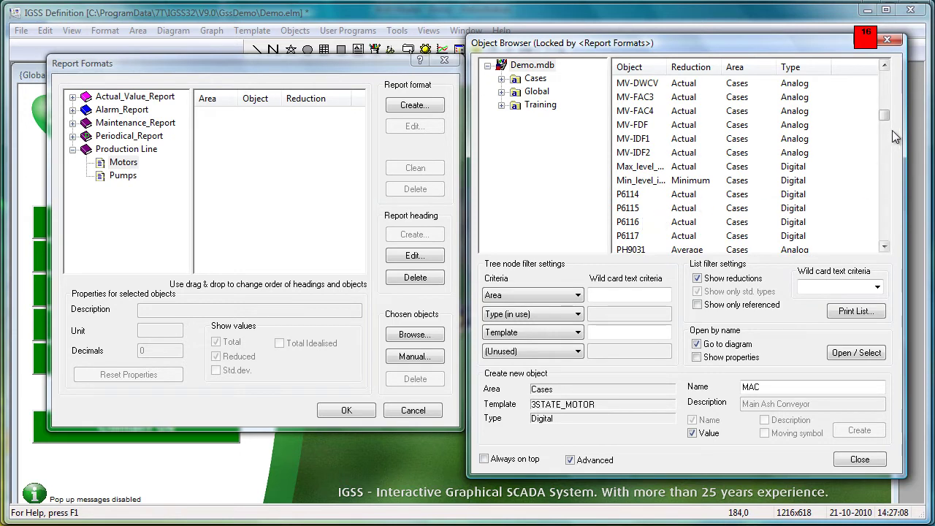
click(884, 250)
click(884, 250)
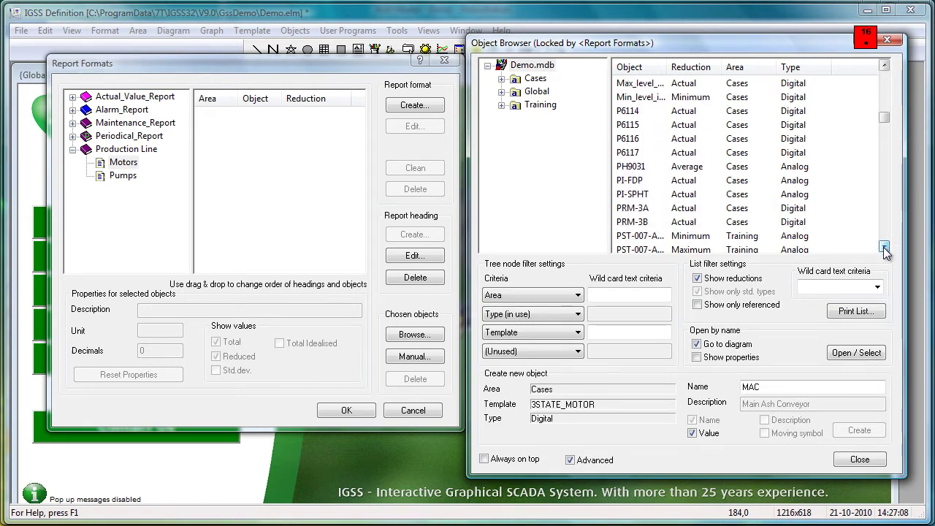
click(884, 249)
click(883, 249)
click(884, 249)
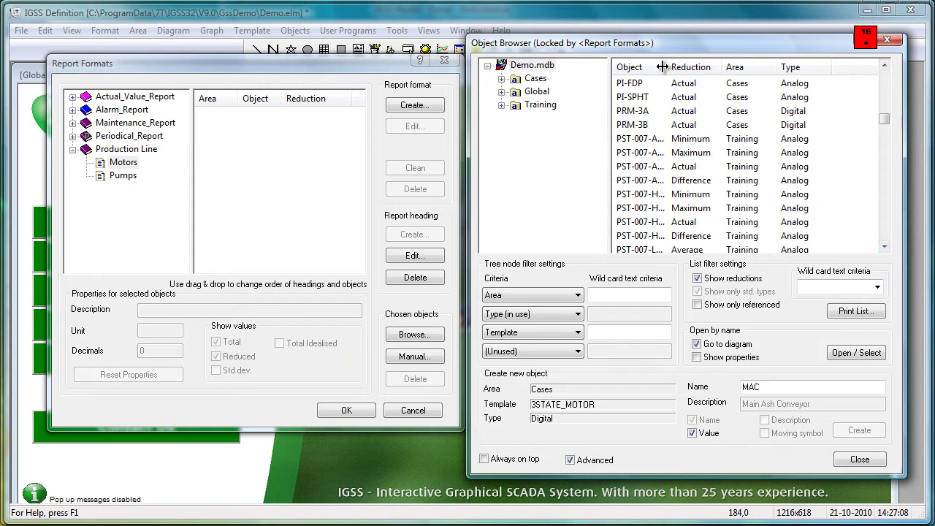
drag(670, 67, 702, 68)
scroll(698, 204, down, 4)
scroll(697, 203, down, 8)
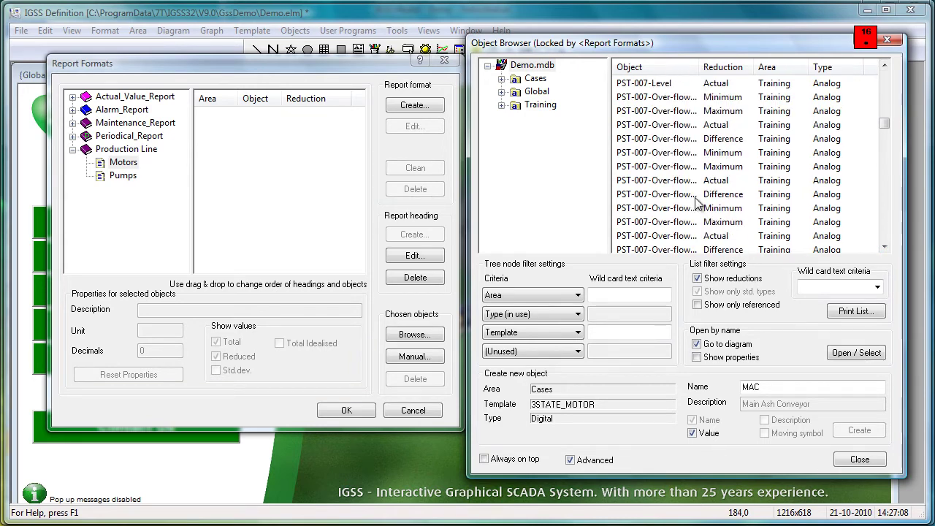
scroll(698, 208, down, 7)
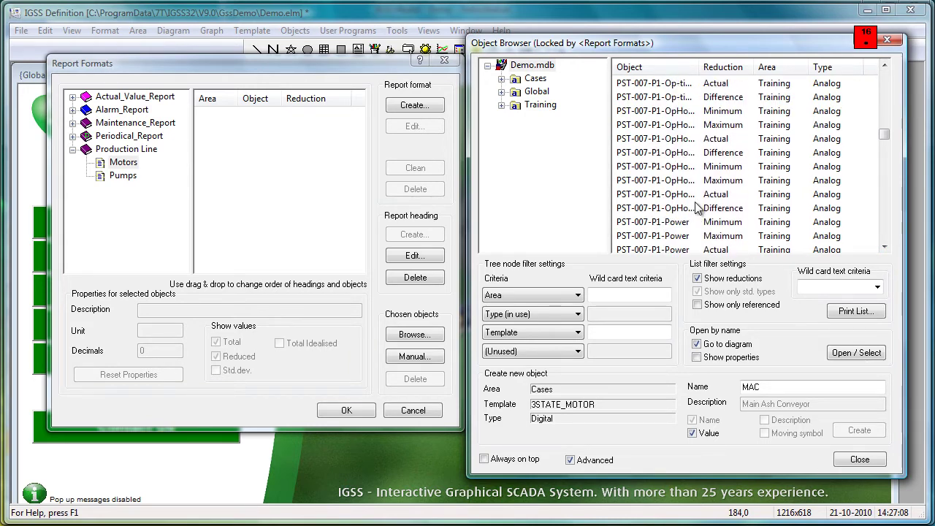
scroll(694, 205, up, 2)
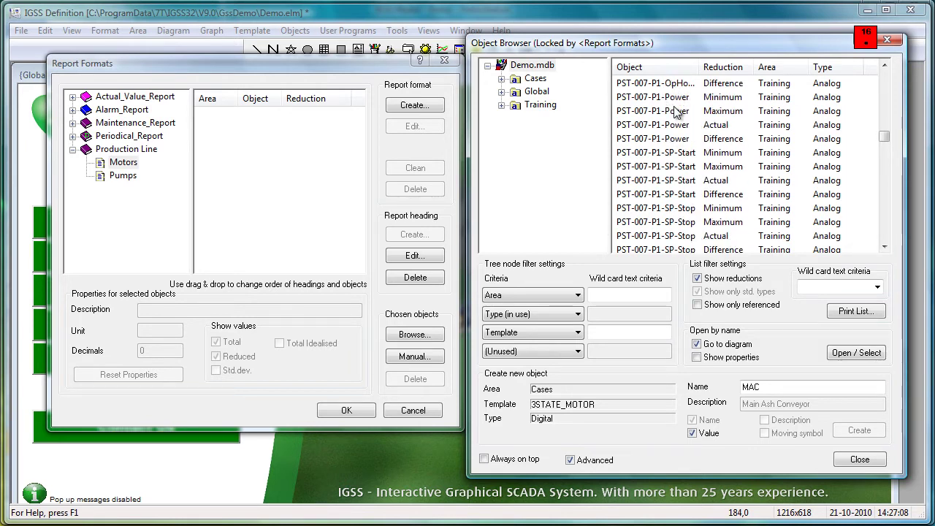
click(675, 99)
ctrl+click(675, 111)
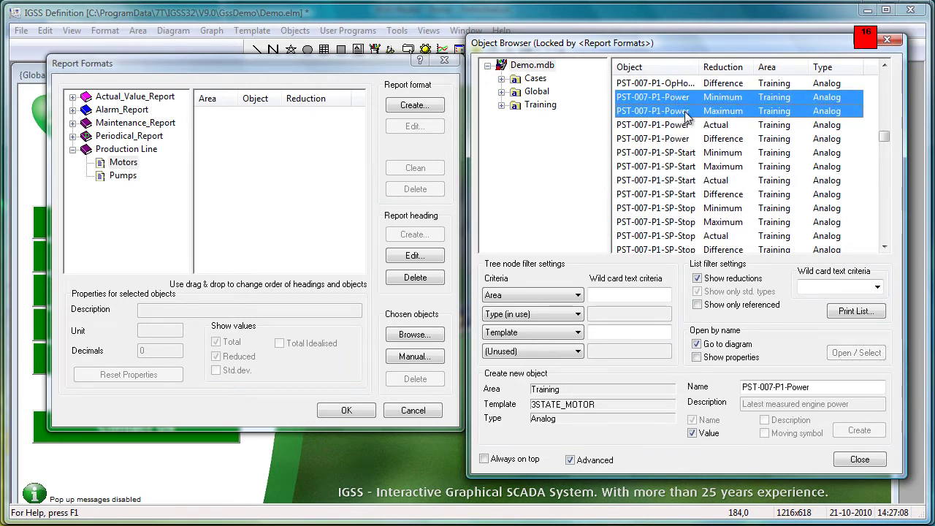
drag(728, 116, 282, 209)
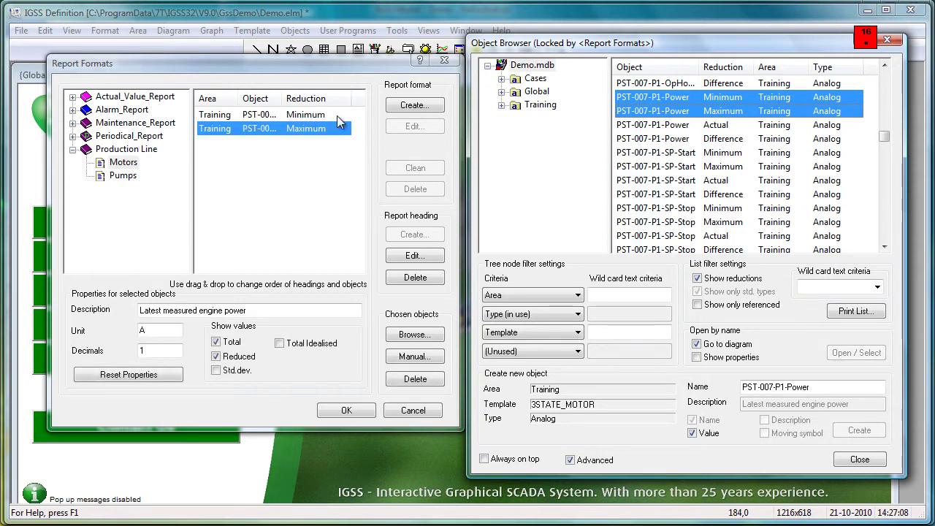
Step: Set pumps p1–p6 under Pumps to show Total and Reduced values, then close Report Formats
click(122, 178)
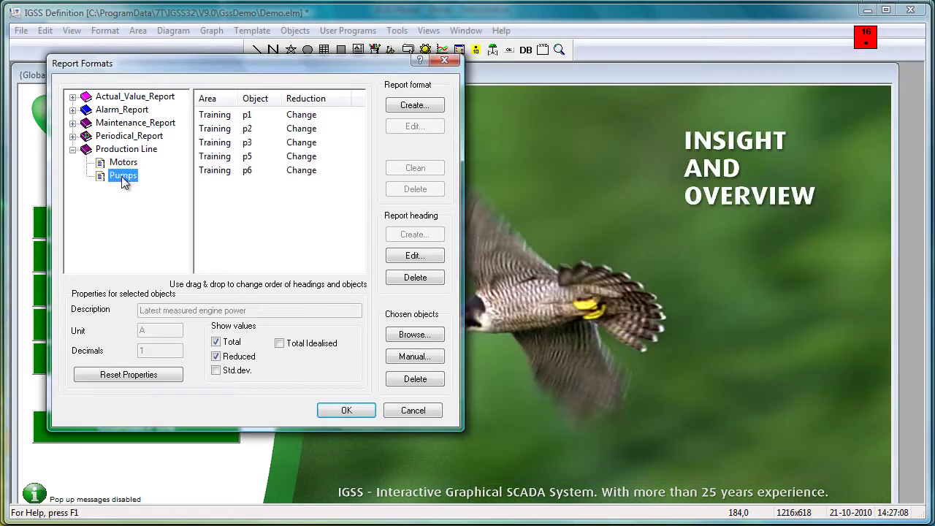
click(259, 117)
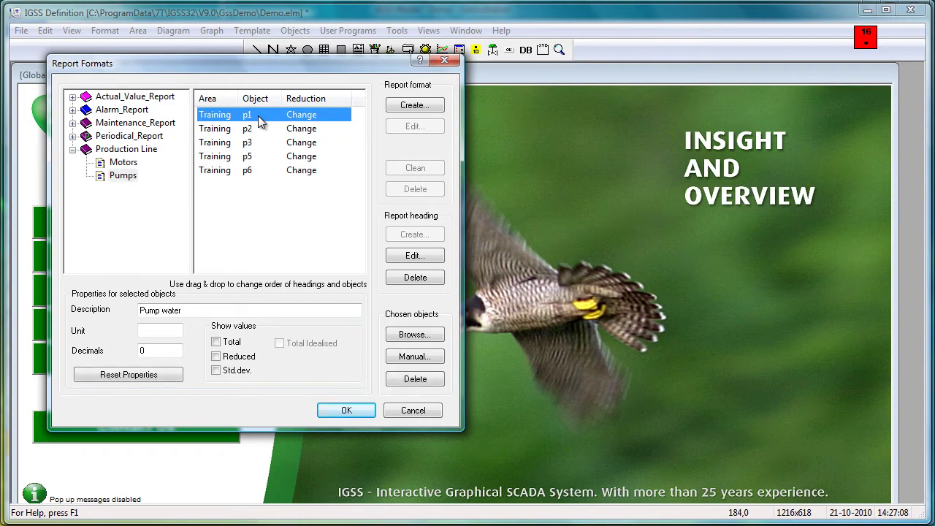
shift+click(247, 172)
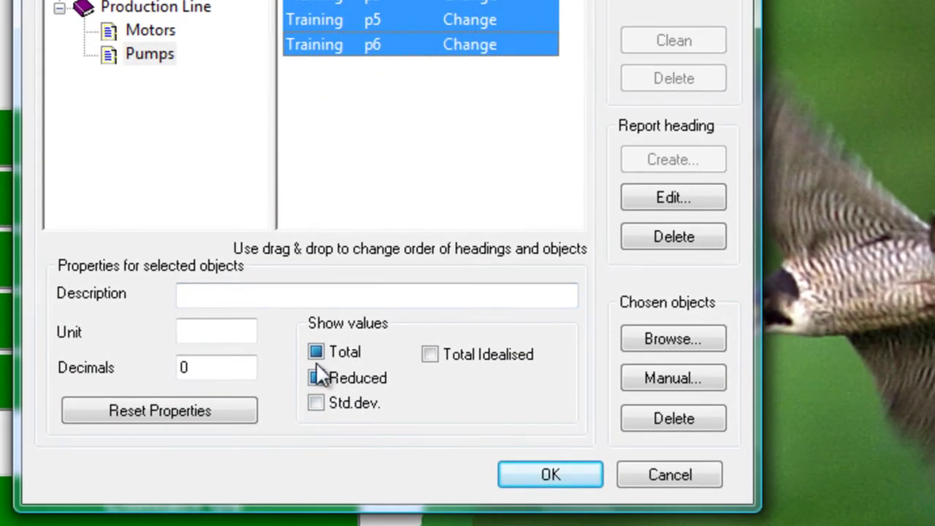
click(316, 354)
click(316, 355)
click(323, 379)
click(320, 380)
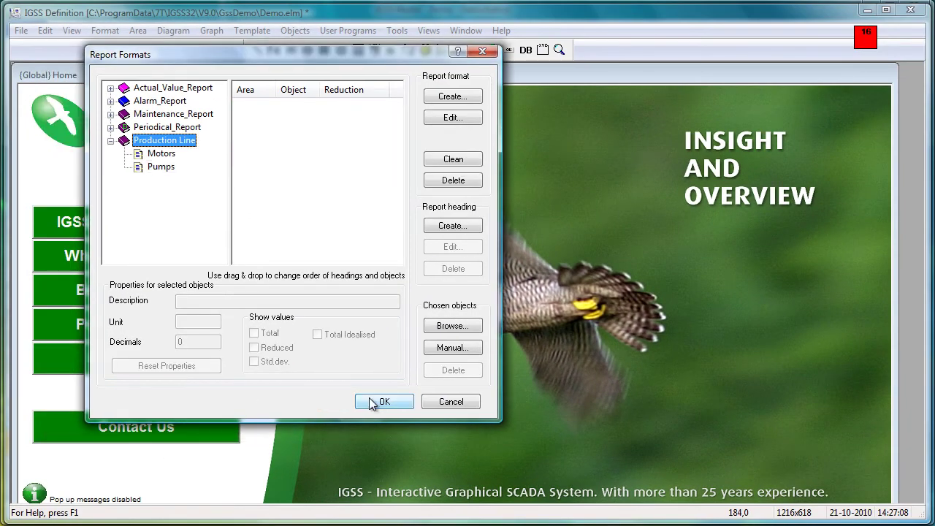
click(382, 402)
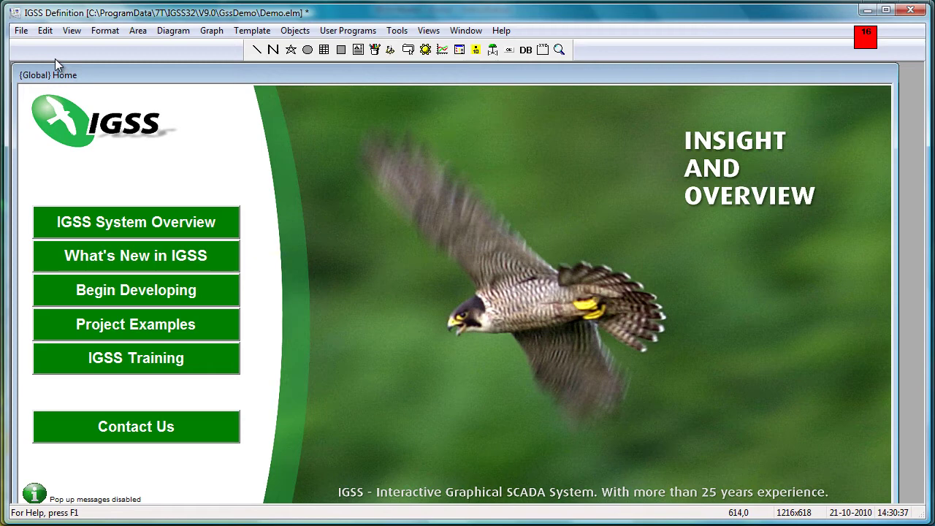
Step: Save and install the configuration via Check and Update, completing with no errors and 991 objects
click(22, 33)
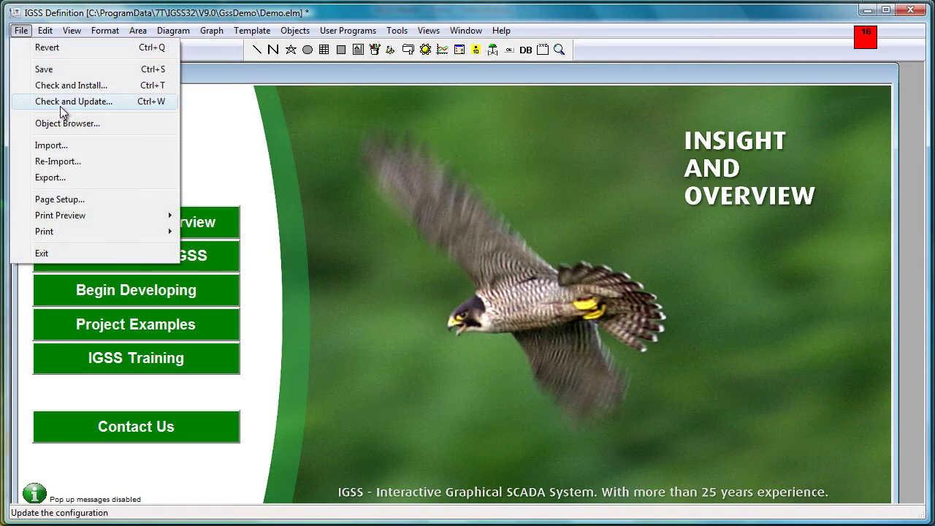
click(63, 106)
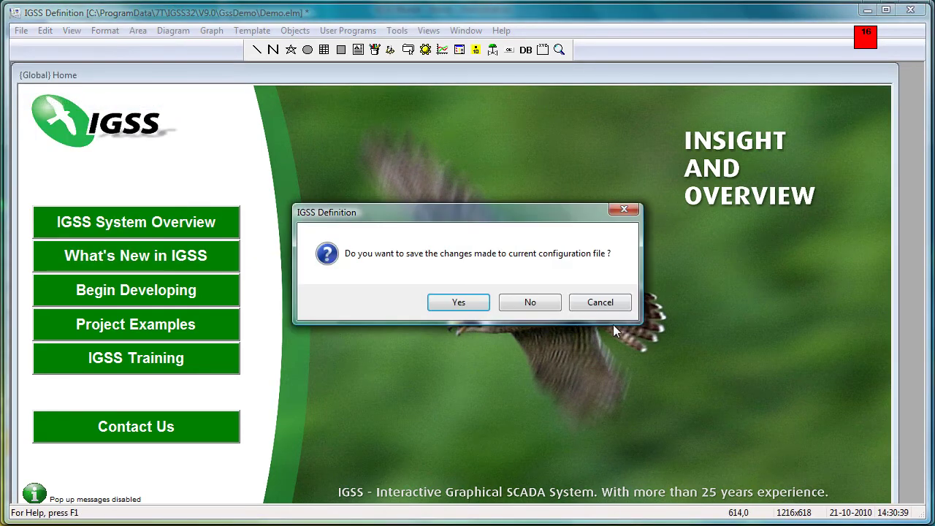
click(453, 310)
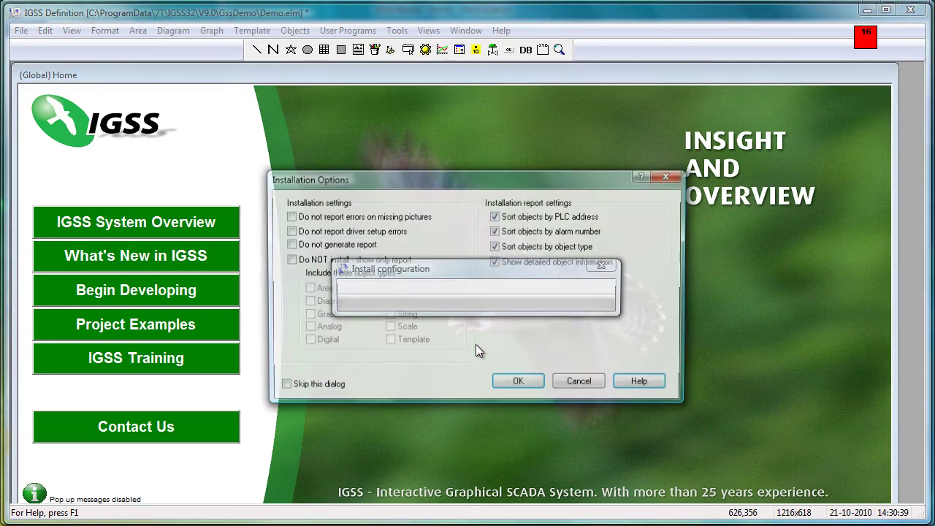
click(515, 384)
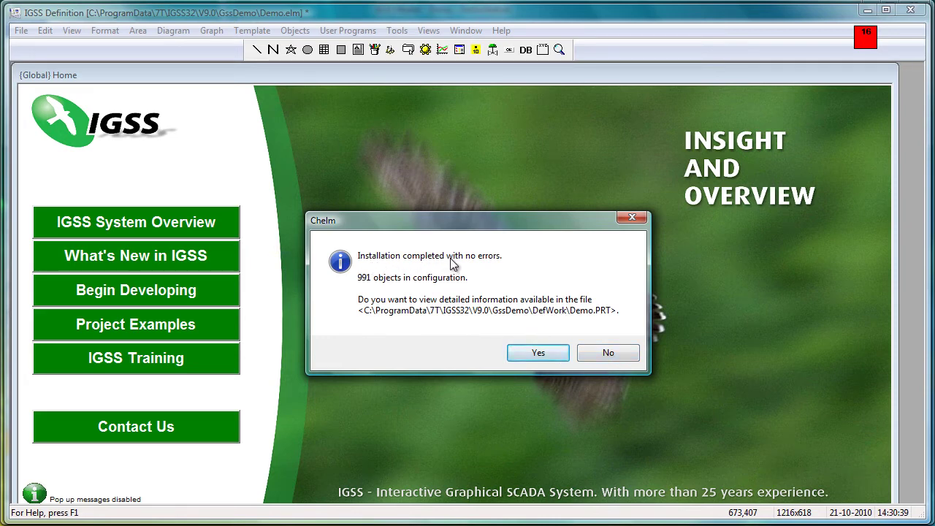
click(607, 353)
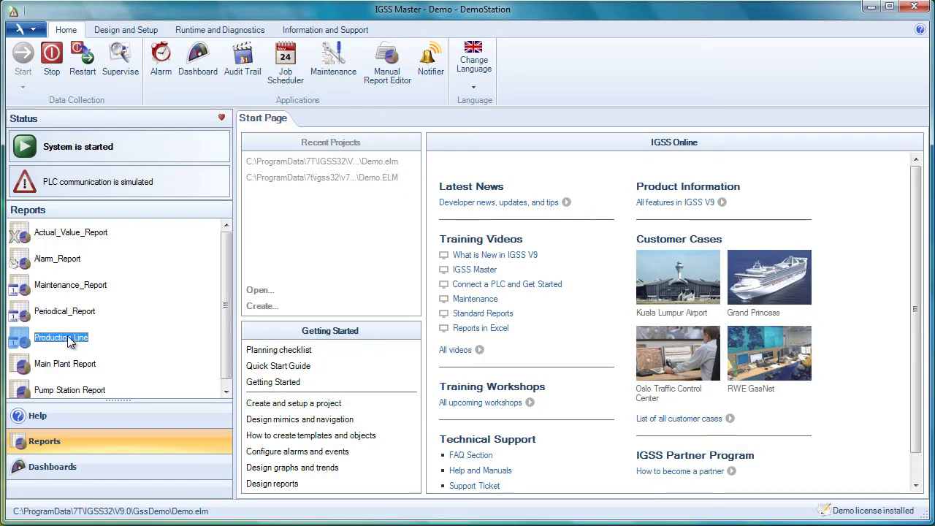
Step: Generate a Day preview of the Production Line report for 20-10-2010, showing Motors and Pumps
double_click(71, 346)
drag(488, 56, 558, 47)
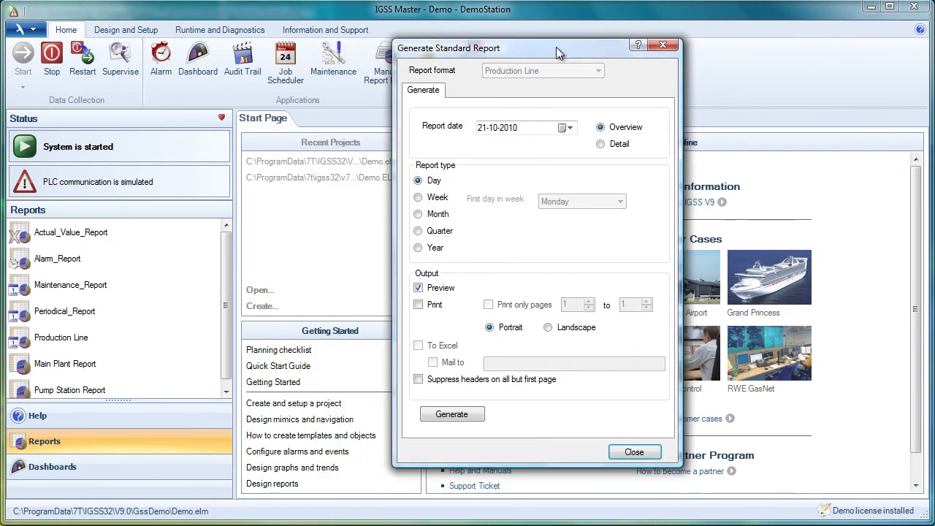
click(570, 129)
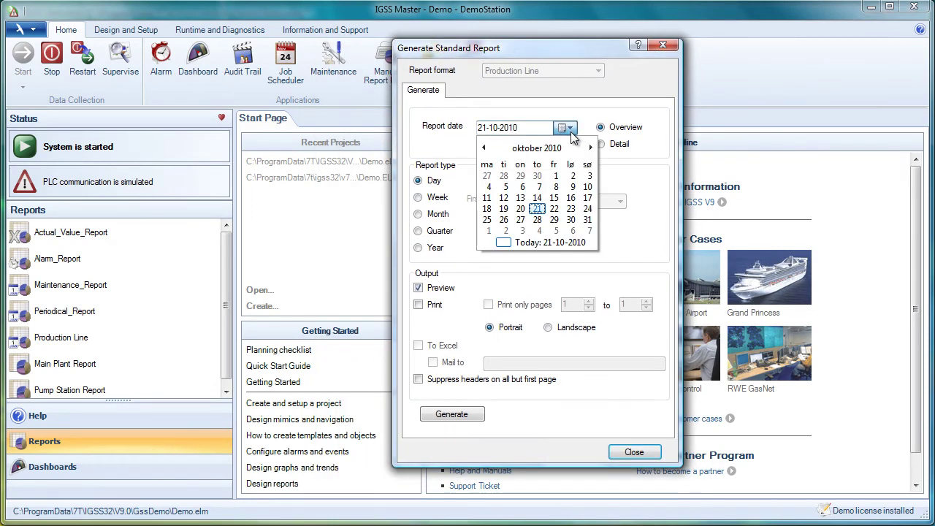
click(520, 209)
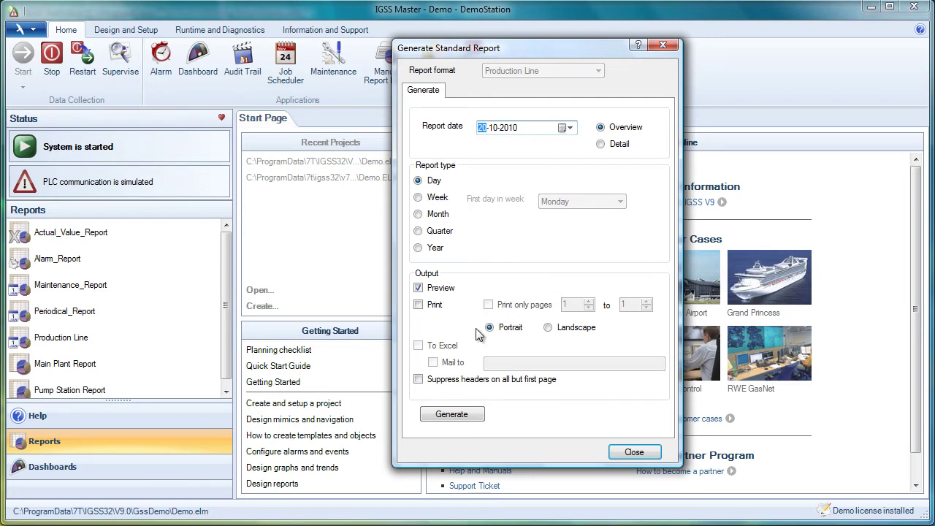
click(454, 414)
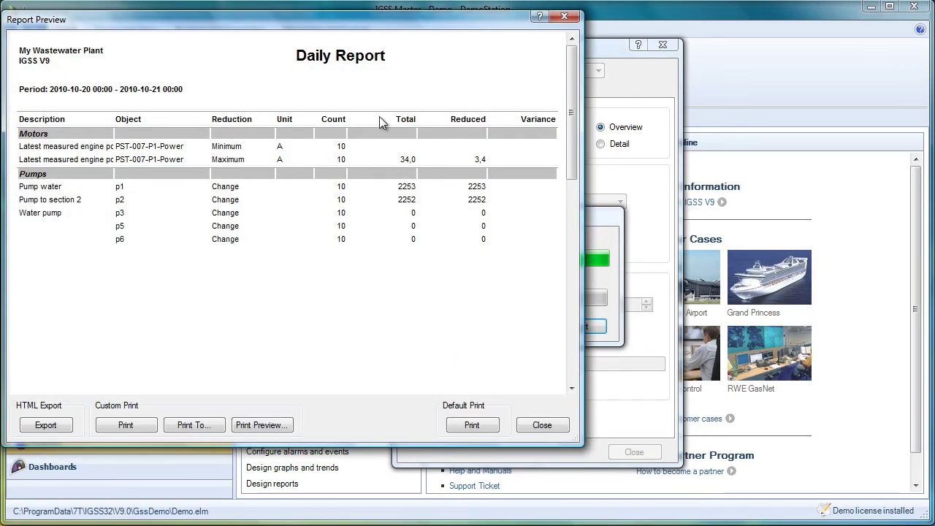
drag(355, 22, 504, 43)
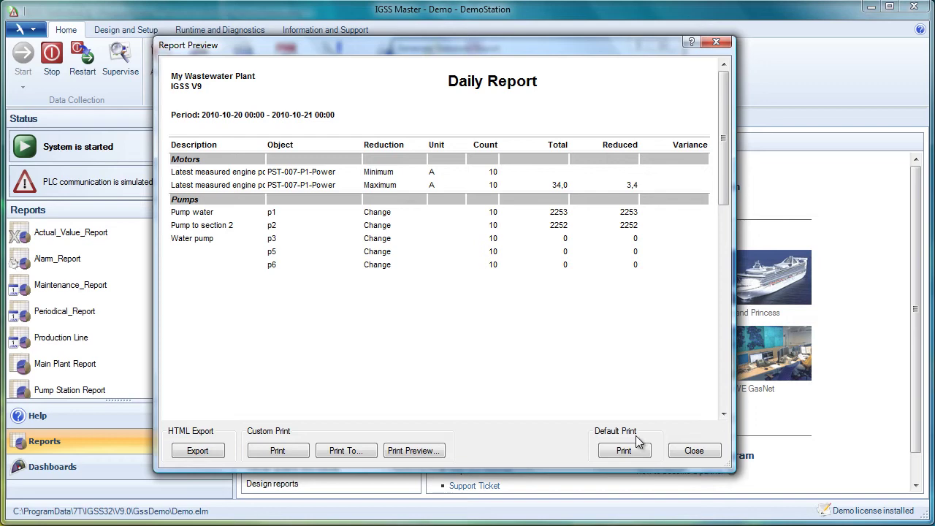
Step: Close the report preview and report dialog, then launch System Configuration from Design and Setup
click(689, 454)
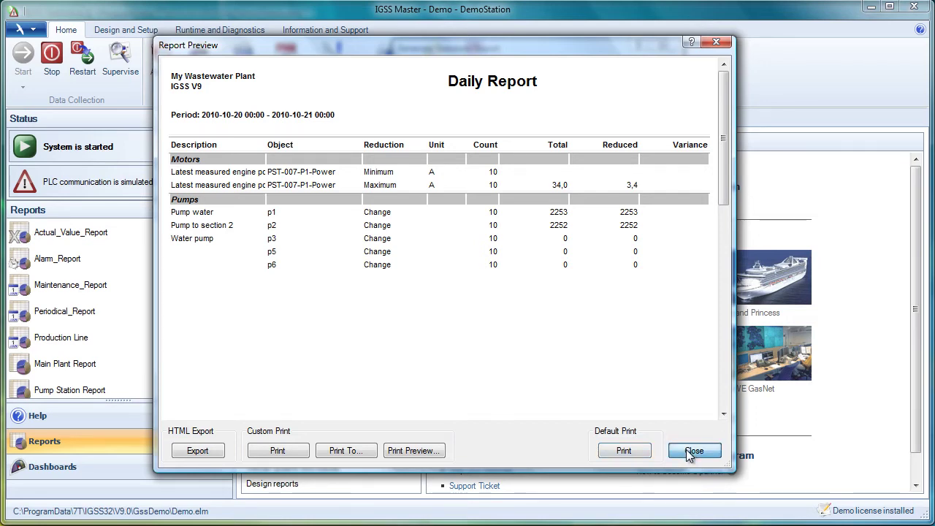
click(641, 453)
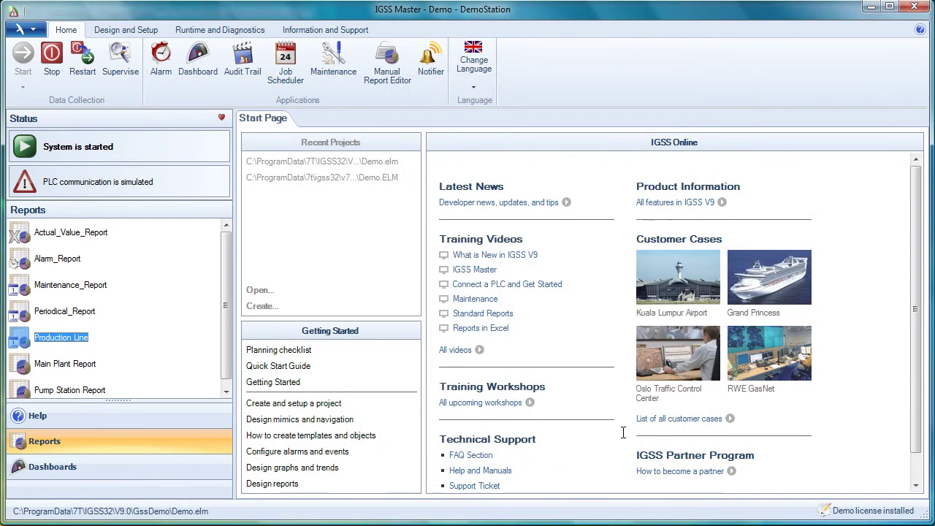
click(129, 34)
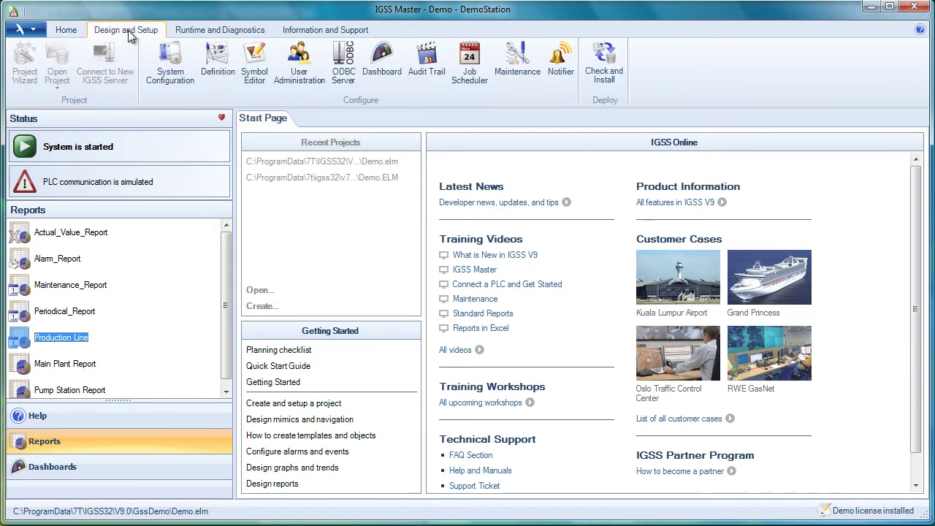
click(151, 92)
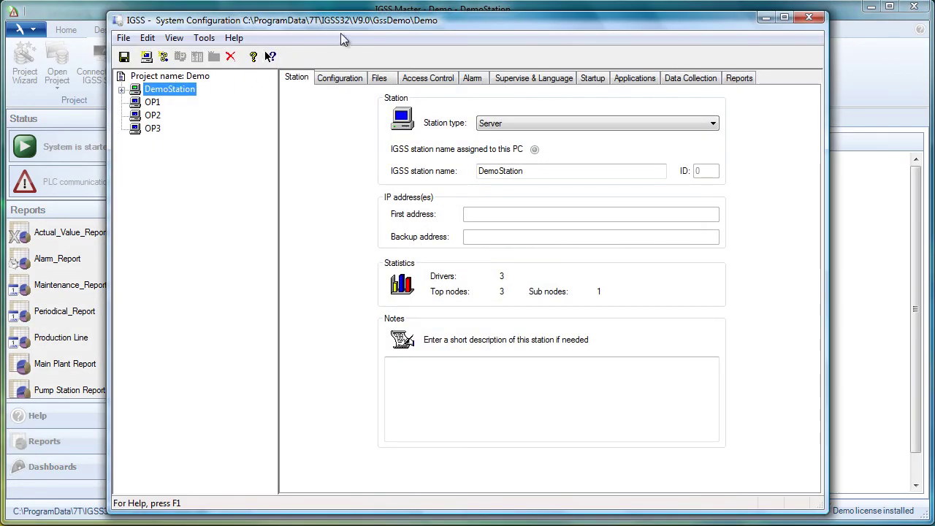
Step: Set report headings 'My Wastewater Plant' and 'IGSS V9', the Icon_Cover_IGSS_3D.gif logo, and start hour 0
click(741, 79)
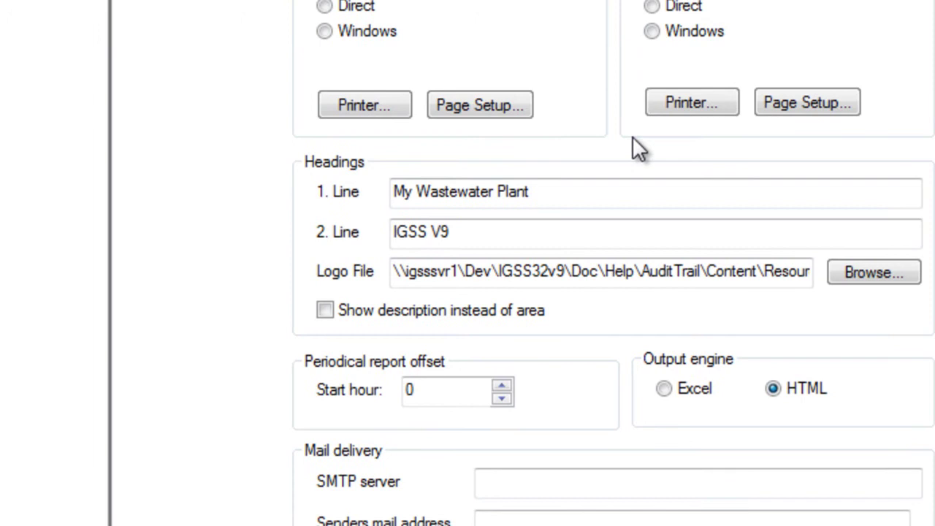
click(554, 194)
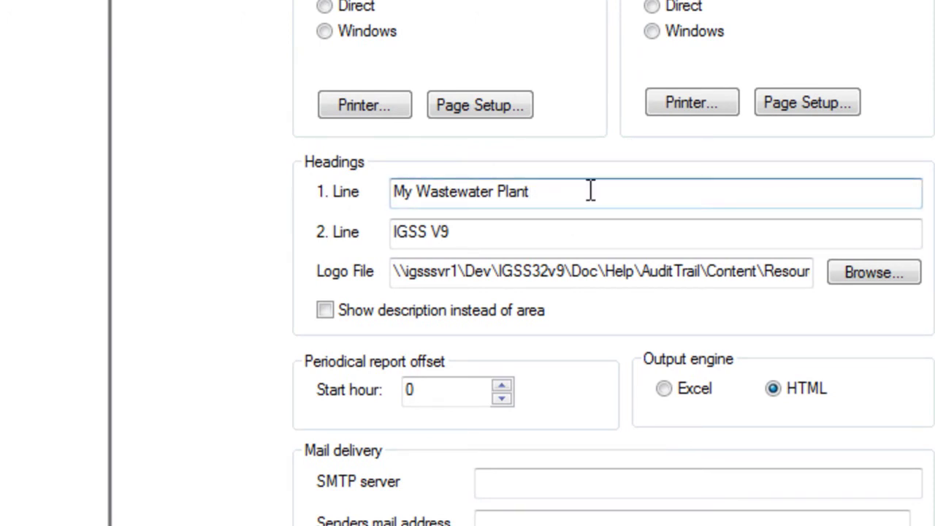
click(564, 233)
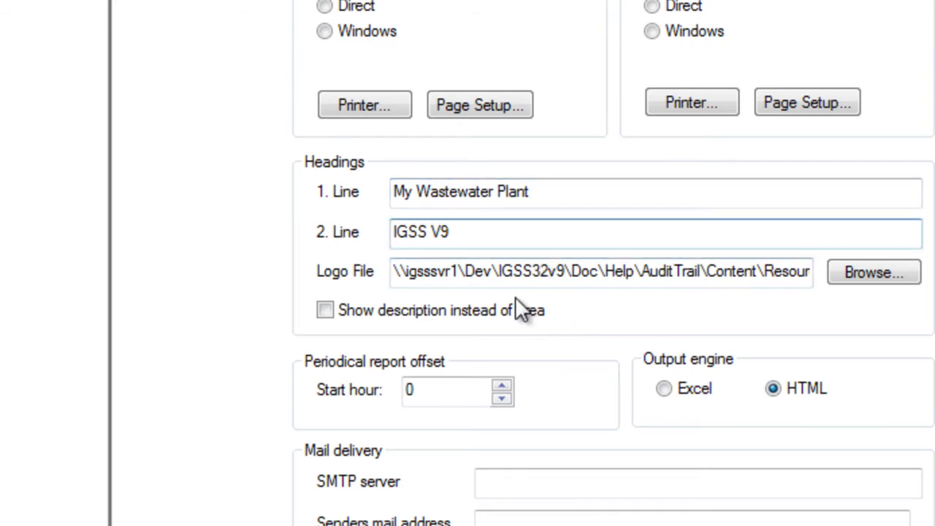
click(416, 271)
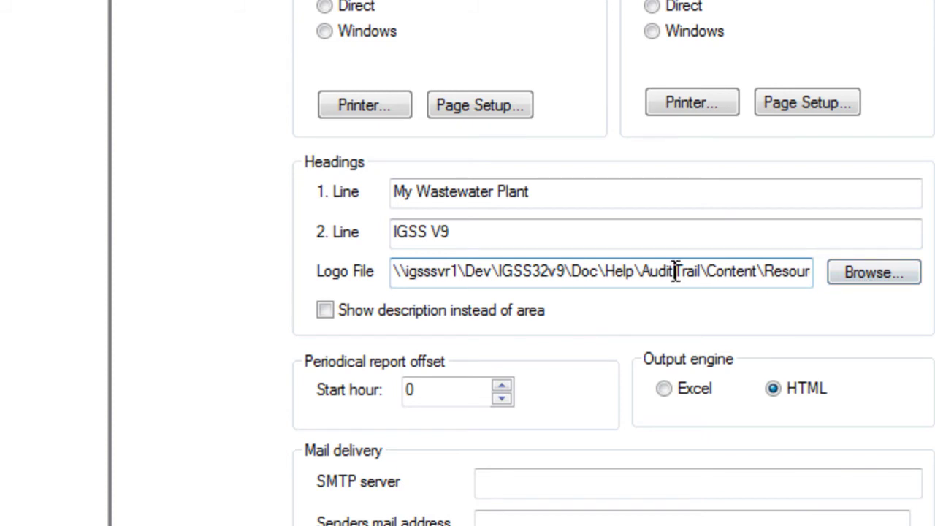
key(Right)
key(Right)
key(Right)
key(Right)
key(Right)
key(Right)
key(Right)
key(Right)
key(Right)
key(Right)
key(Right)
key(Right)
key(Right)
key(Right)
key(Right)
key(Right)
key(Right)
key(Right)
key(Right)
key(Right)
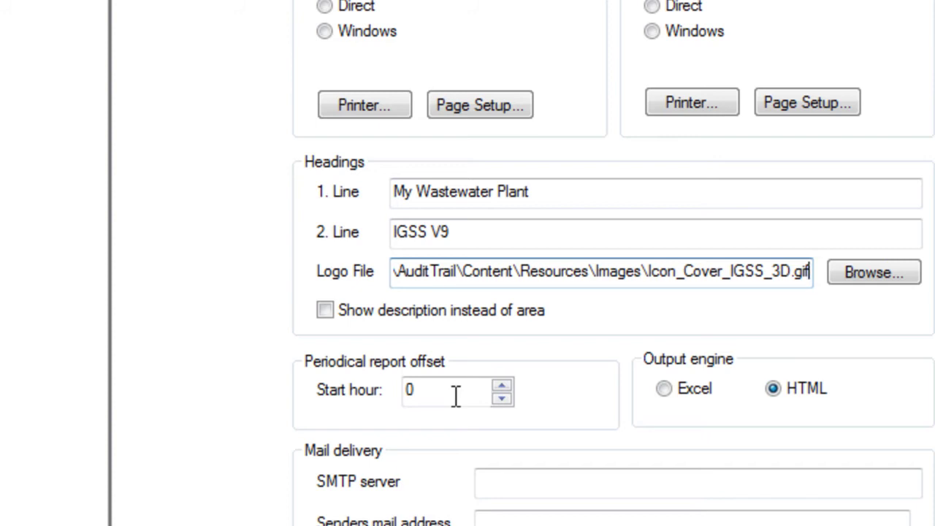
click(455, 397)
key(BackSpace)
text(6)
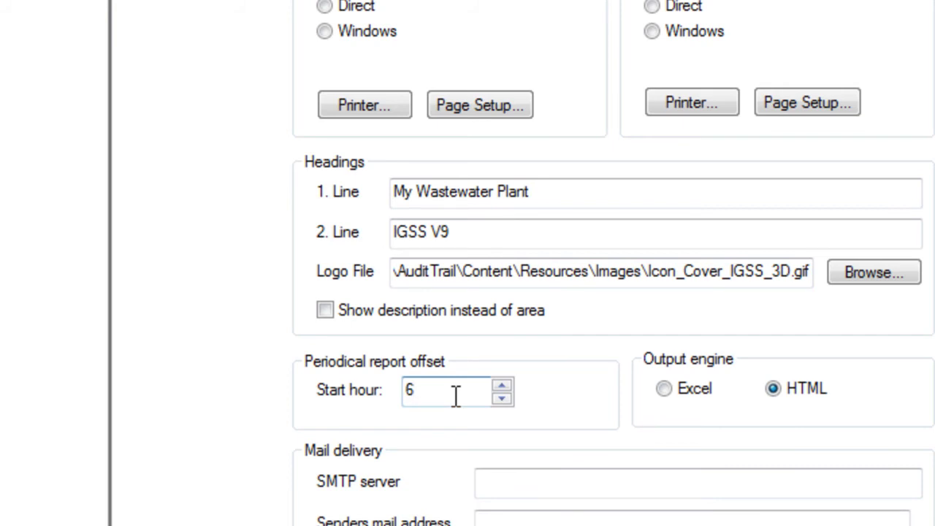
key(BackSpace)
text(0)
key(Tab)
Step: Keep HTML as the report output engine, save and exit System Configuration, and confirm the restart
click(665, 390)
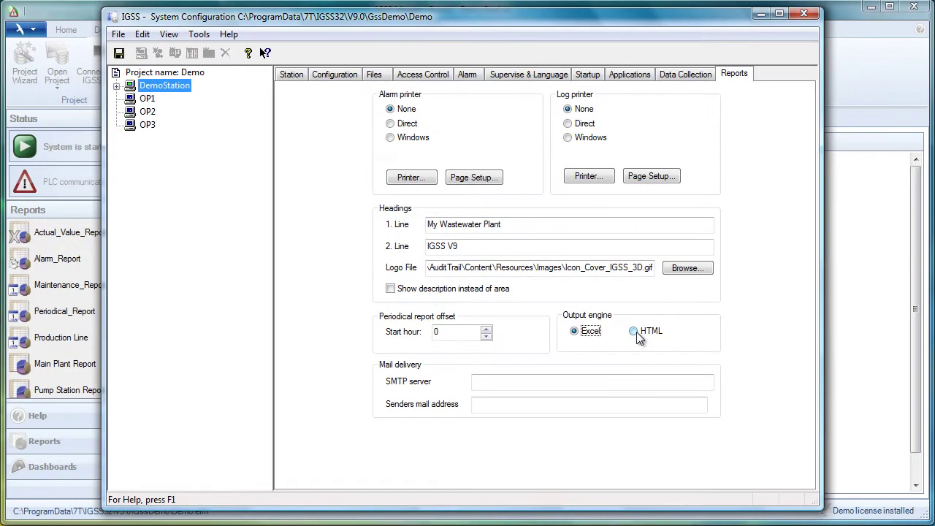
click(649, 339)
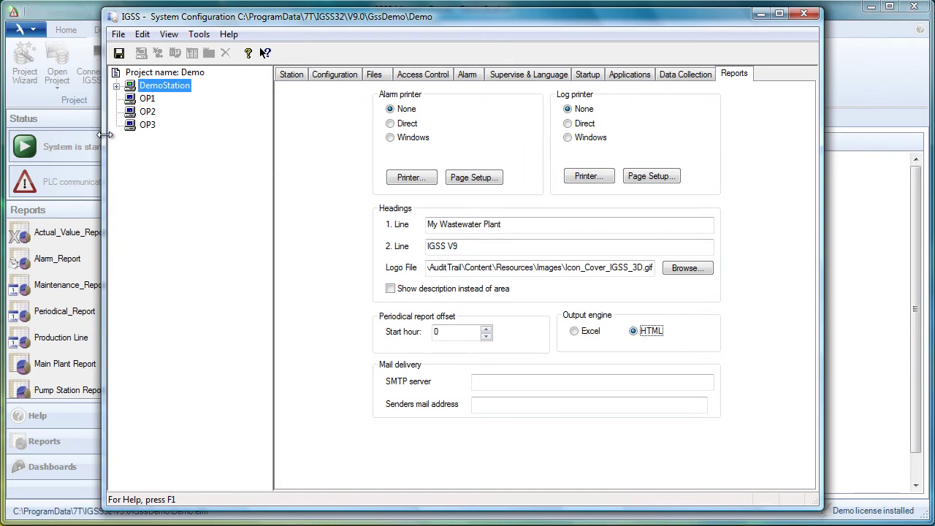
click(118, 35)
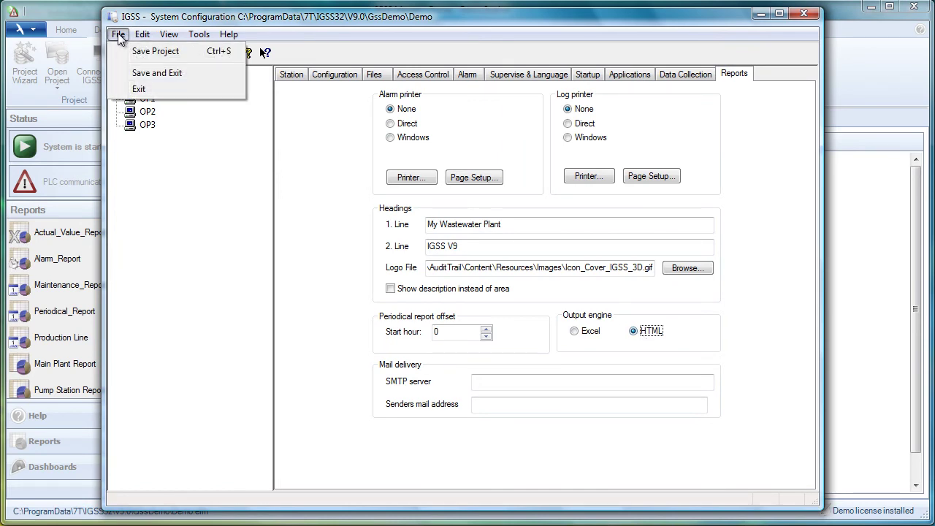
click(155, 73)
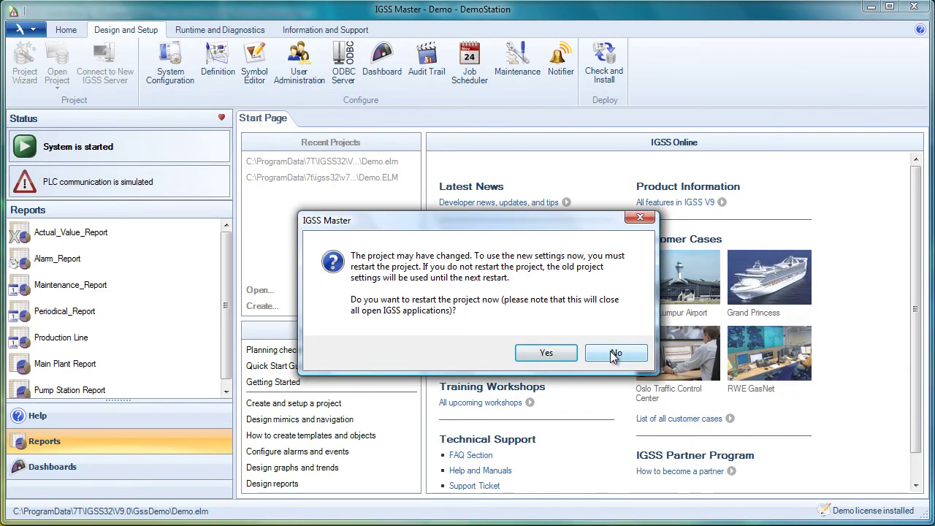
click(546, 353)
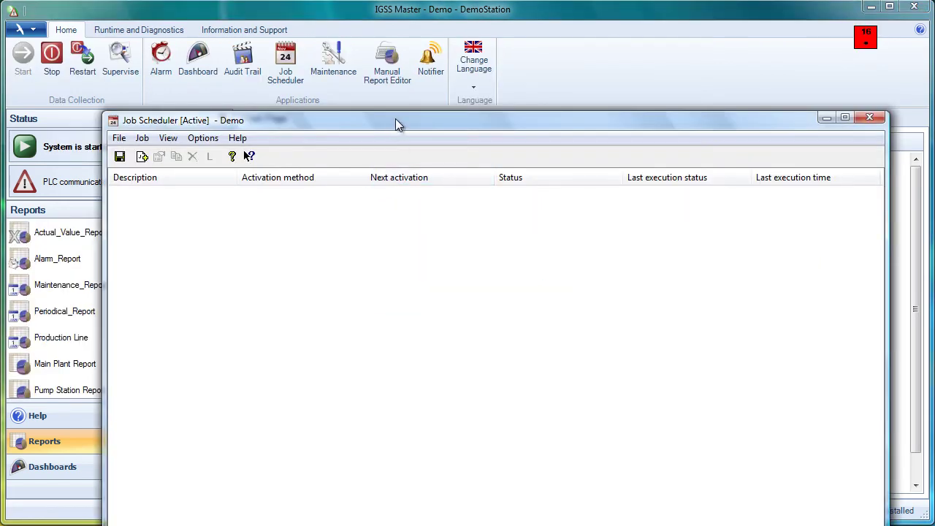
Step: Move and resize the Job Scheduler window so its empty job list is visible
drag(396, 118, 387, 31)
drag(885, 480, 705, 376)
drag(470, 29, 511, 91)
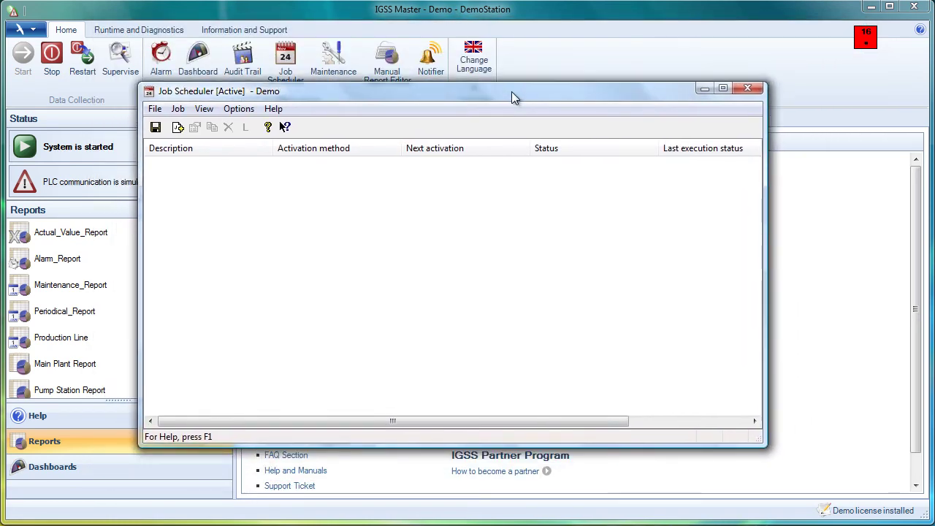
Step: Add a new scheduled job named 'Print daily report'
click(180, 134)
drag(433, 66, 453, 75)
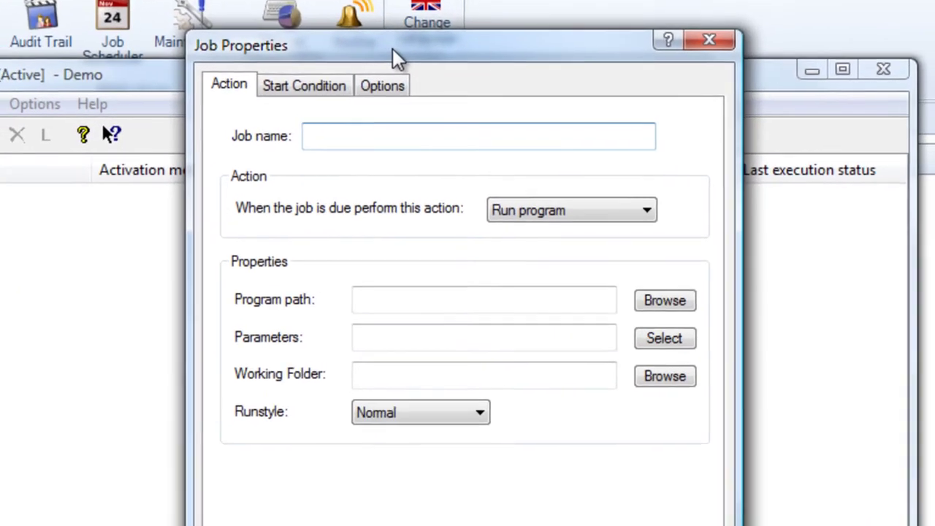
text(Pi)
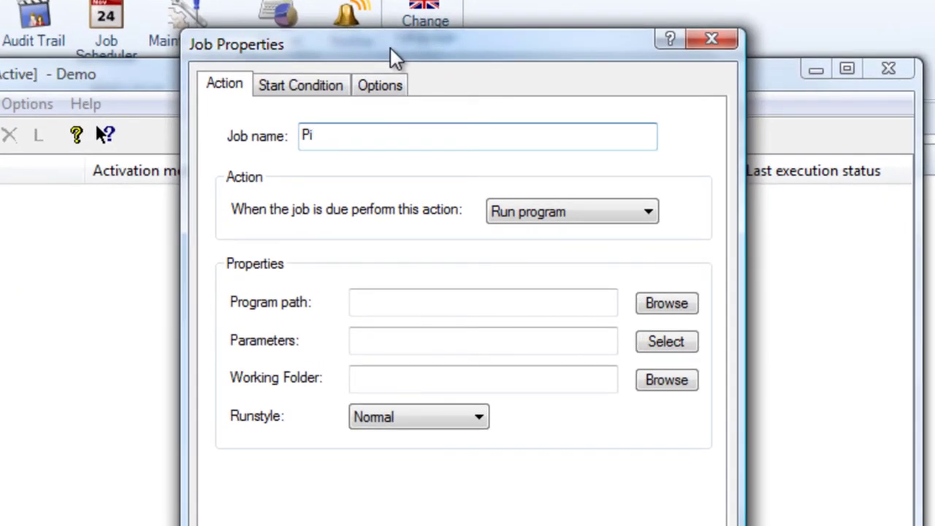
text(int daily report)
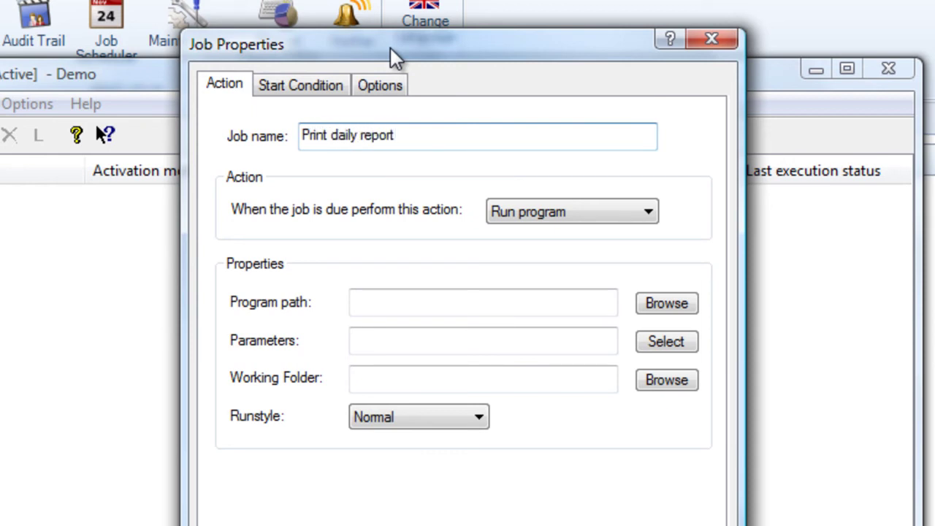
key(Tab)
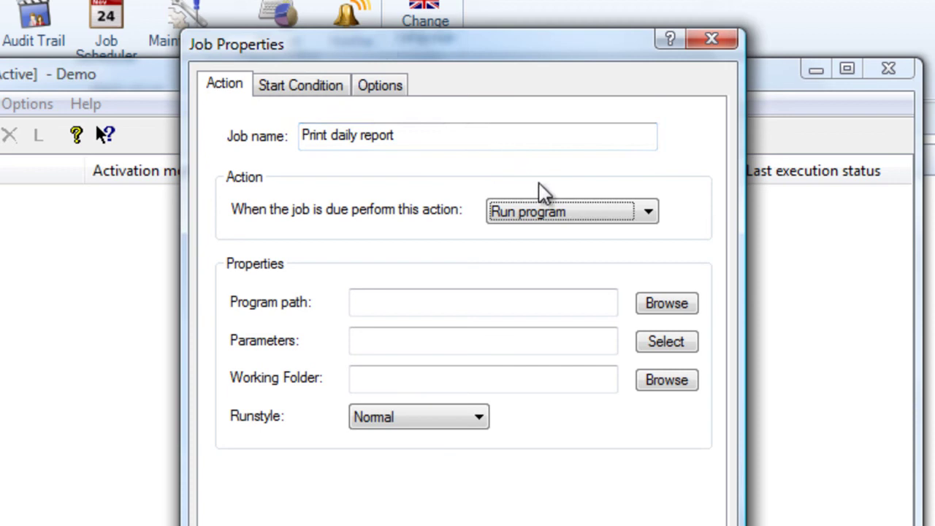
Step: Fill the RMScmd.exe path, parameters and working folder from the Daily report preset, and save the job
click(669, 344)
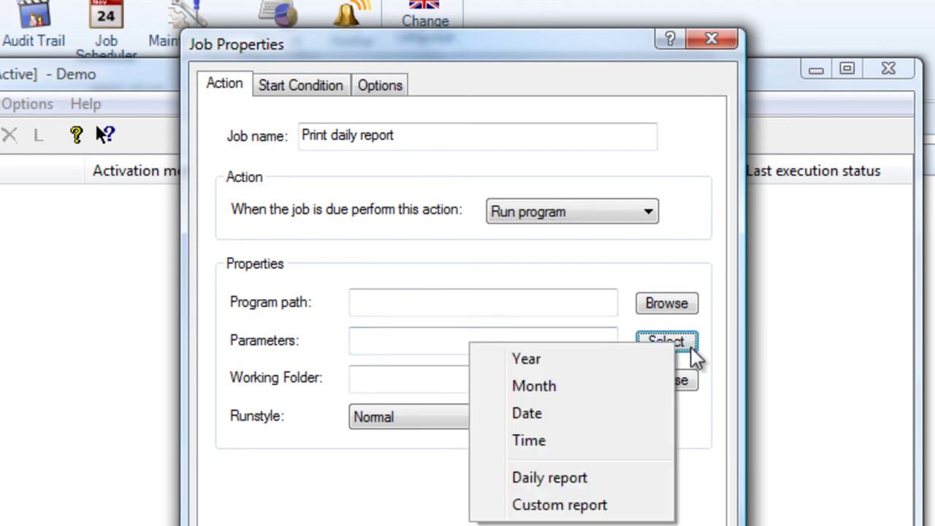
click(562, 484)
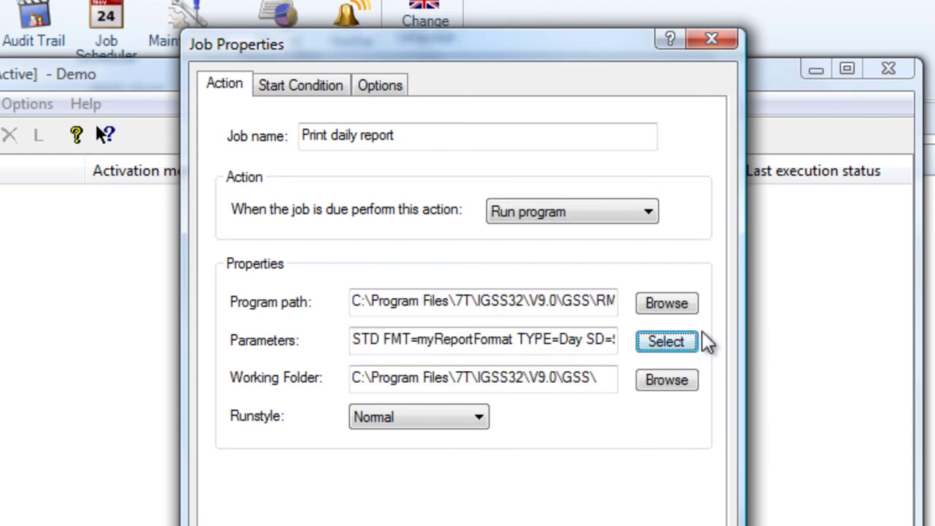
click(418, 306)
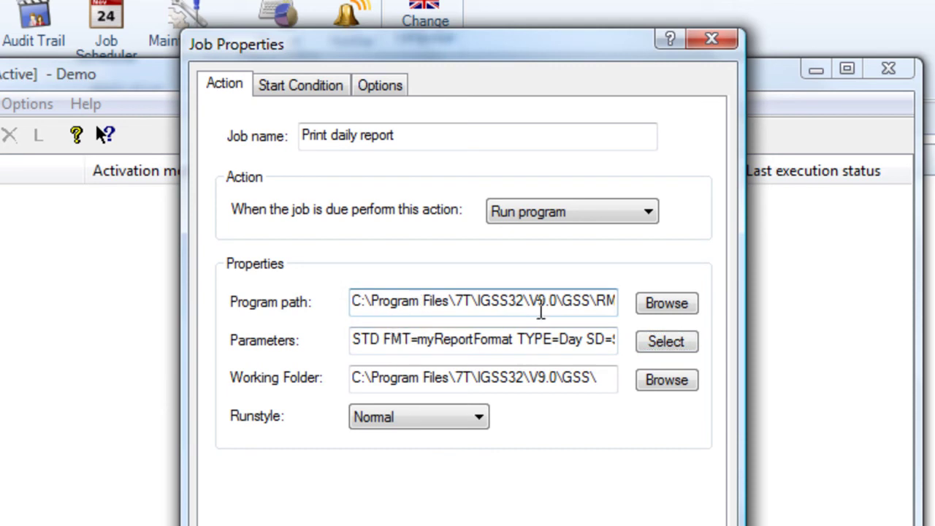
key(ctrl+Right)
key(ctrl+Right)
key(ctrl+Right)
key(ctrl+Right)
key(ctrl+Right)
key(ctrl+Right)
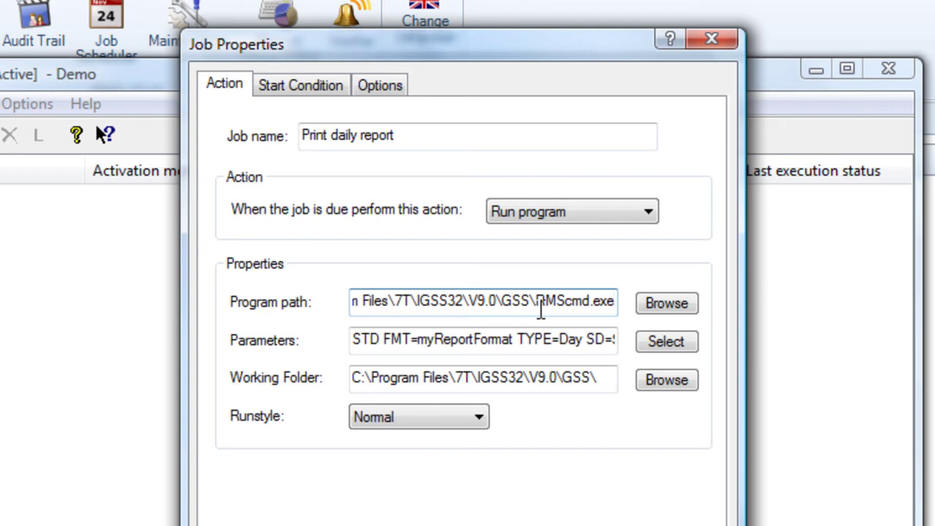
click(542, 339)
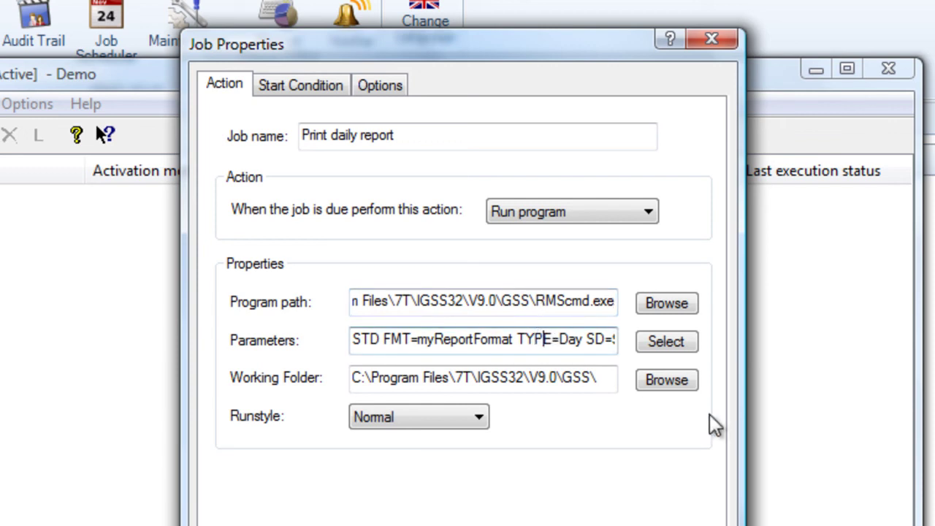
key(Right)
key(Right)
key(Right)
key(Right)
key(Right)
key(Right)
key(Right)
key(Right)
key(Right)
key(Right)
key(Right)
key(Right)
key(Right)
key(Right)
key(Right)
key(Right)
key(Right)
key(Right)
key(Right)
key(Right)
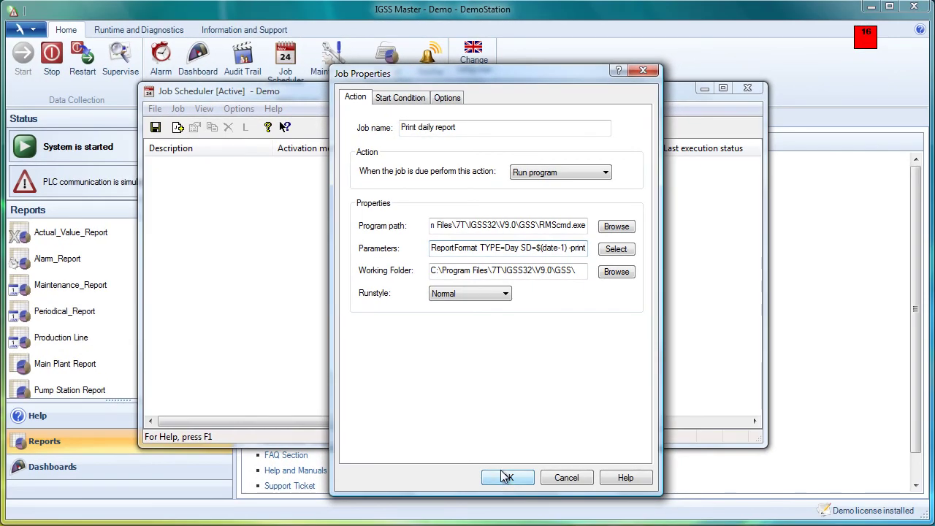
click(505, 478)
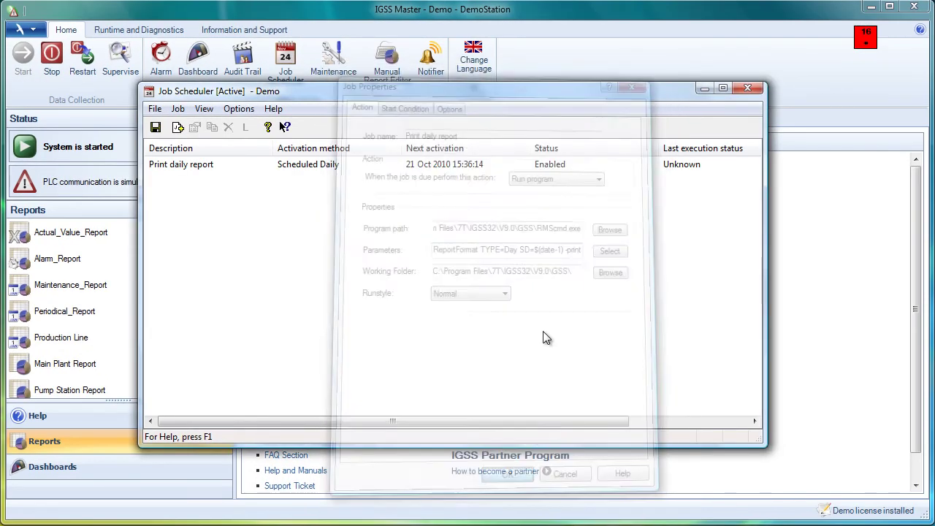
Step: Run the Print daily report job once until it reports Success, then exit Job Scheduler
click(208, 170)
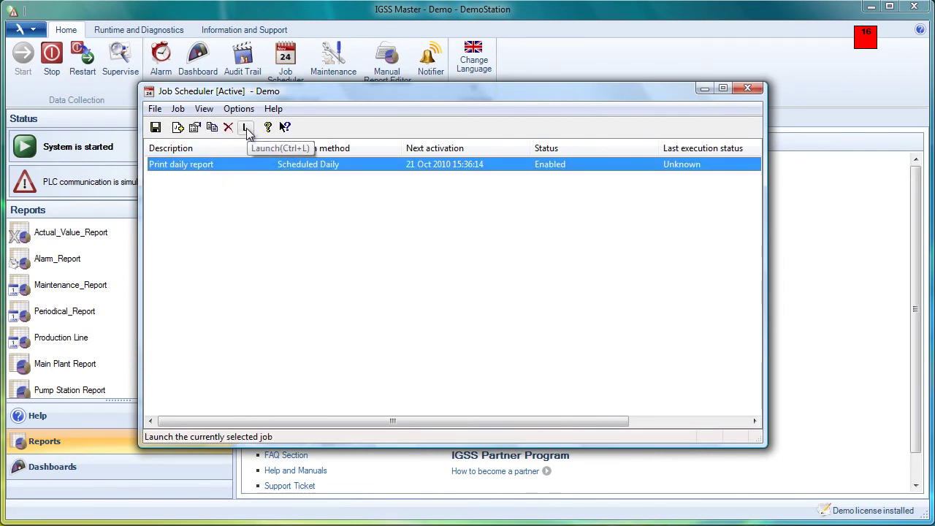
click(246, 129)
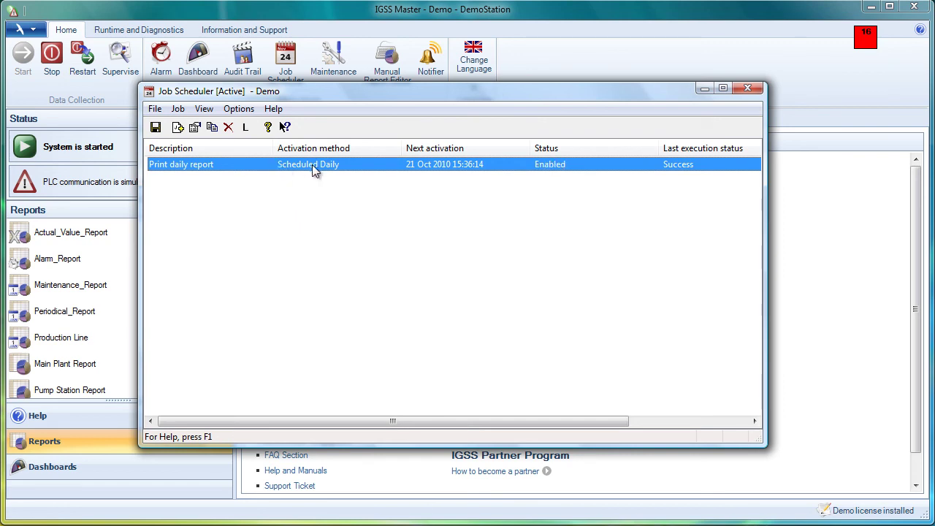
click(156, 111)
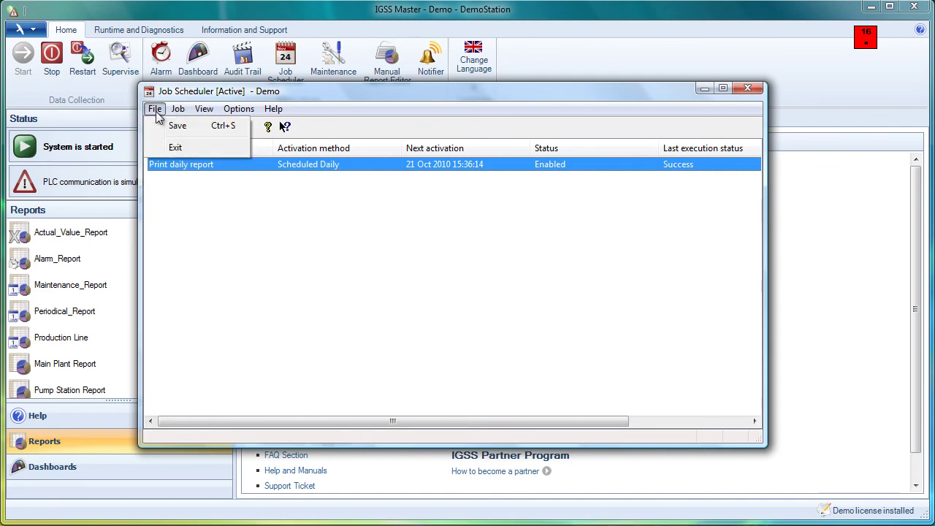
click(176, 147)
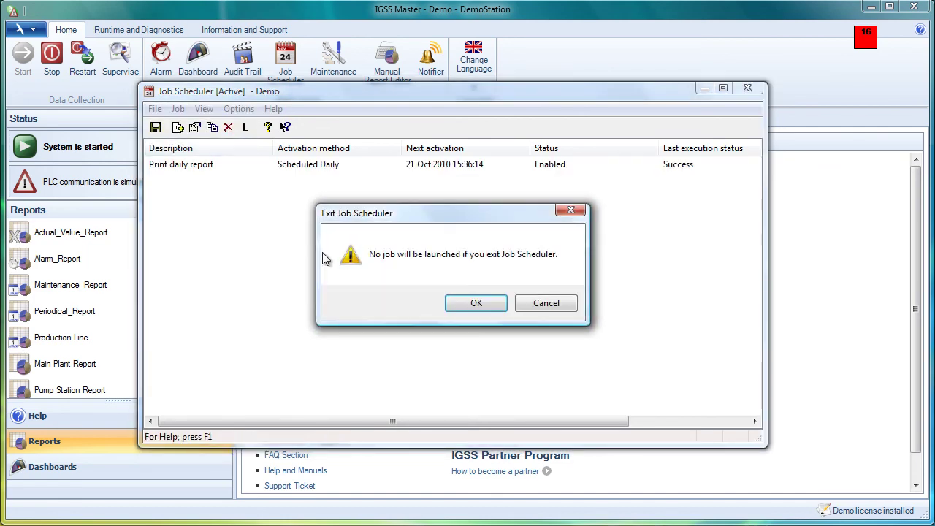
click(475, 302)
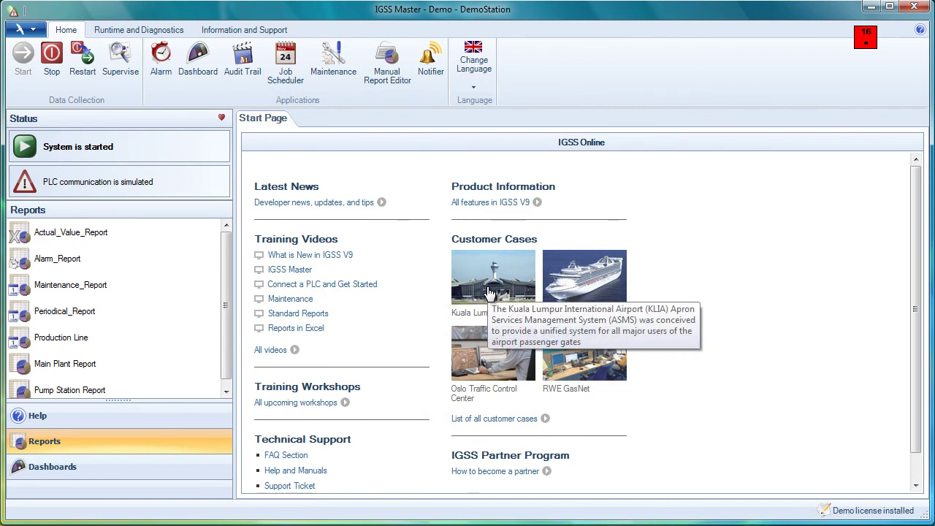